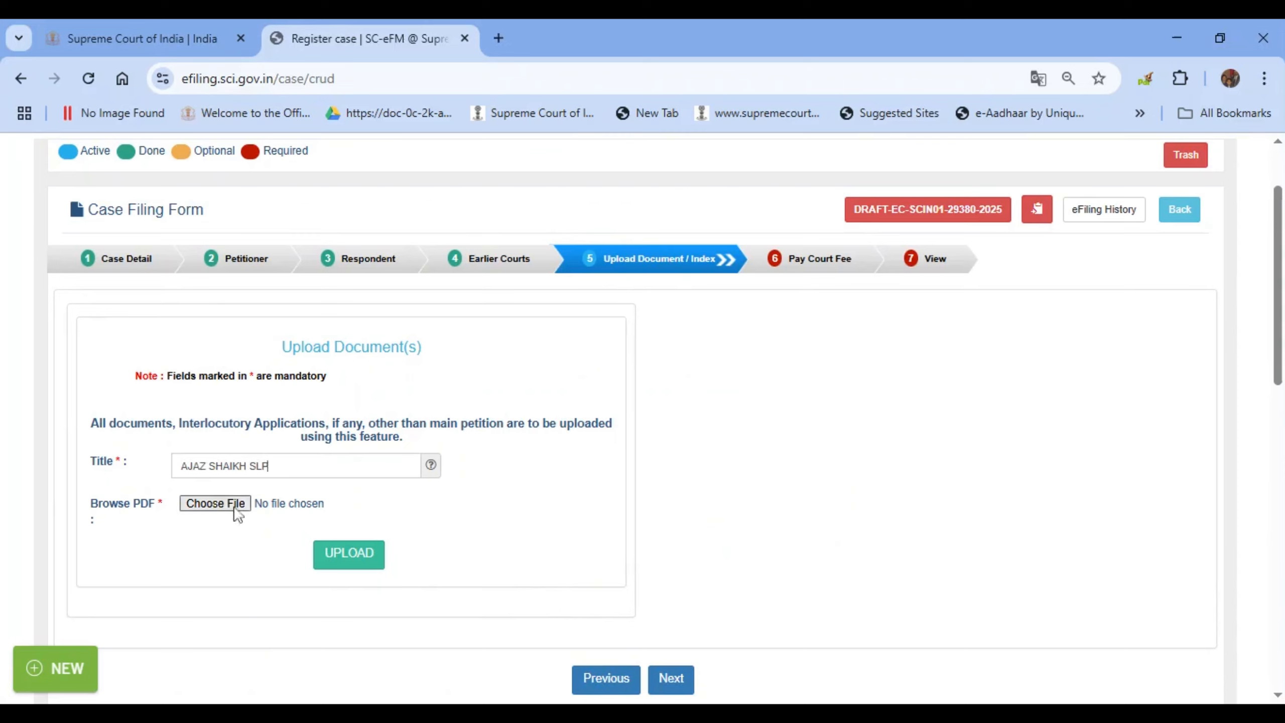
Select the petition PDF and upload it under the entered title.
left_click(241, 504)
left_click(365, 557)
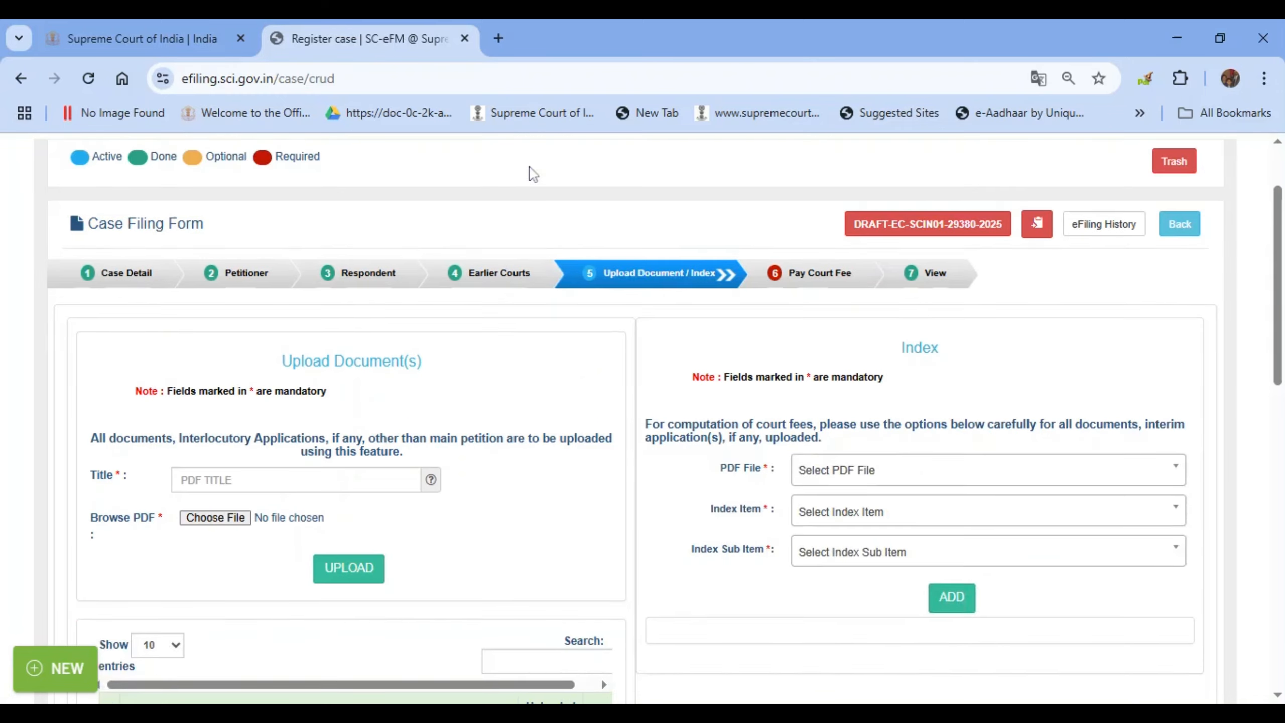
Open the uploaded petition PDF, check its bookmarks including Synopsis and List of Dates and Special Leave Petition (Crl.), and close it.
scroll(325, 517, "down", 5)
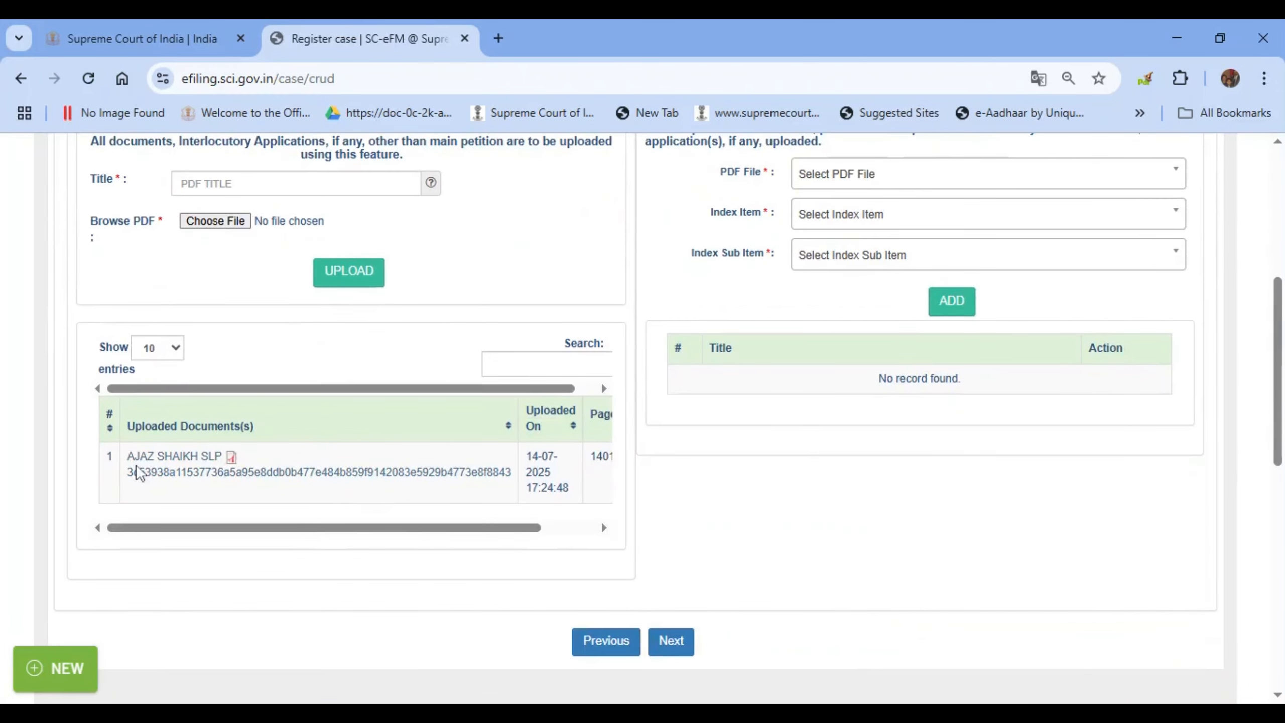
left_click(233, 457)
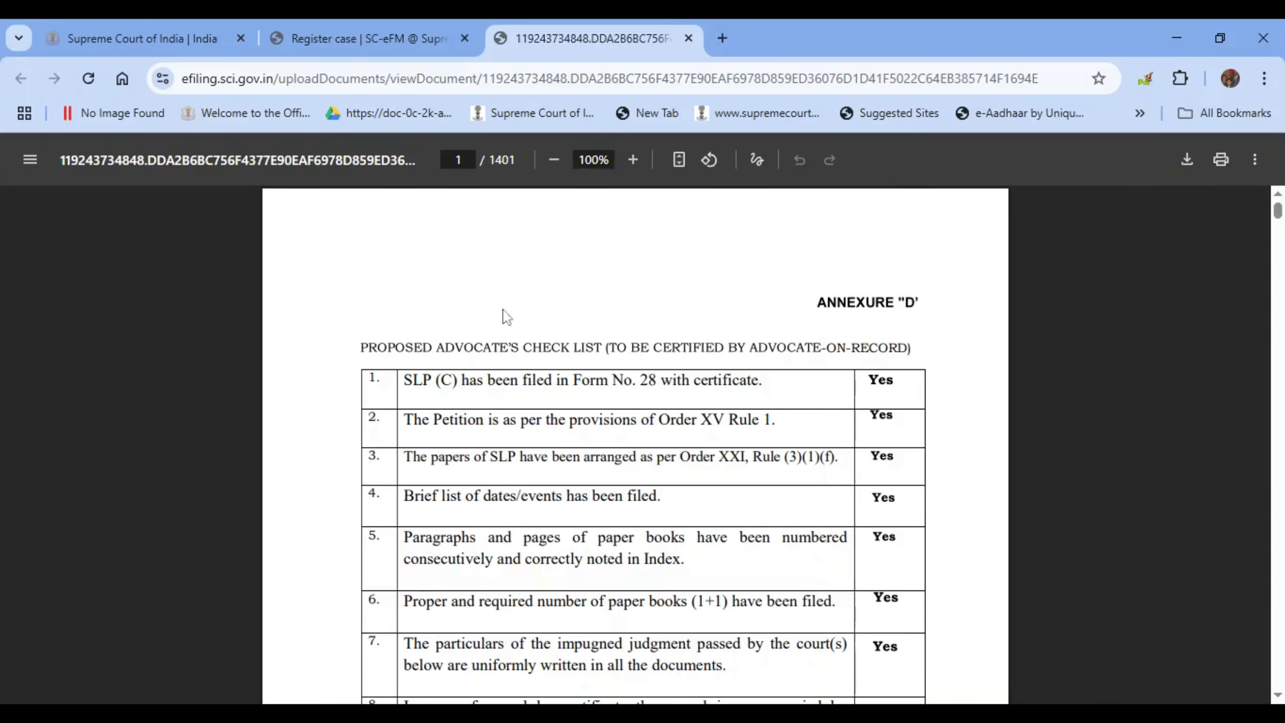
left_click(30, 161)
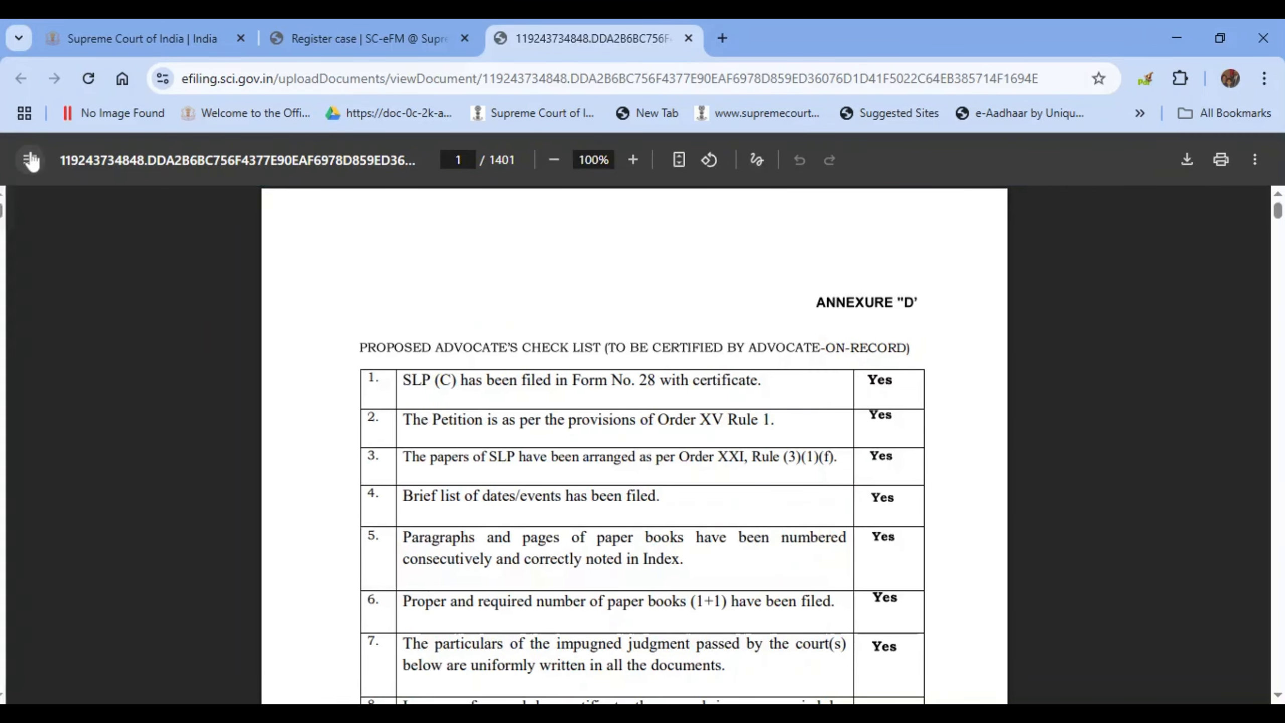
left_click(31, 272)
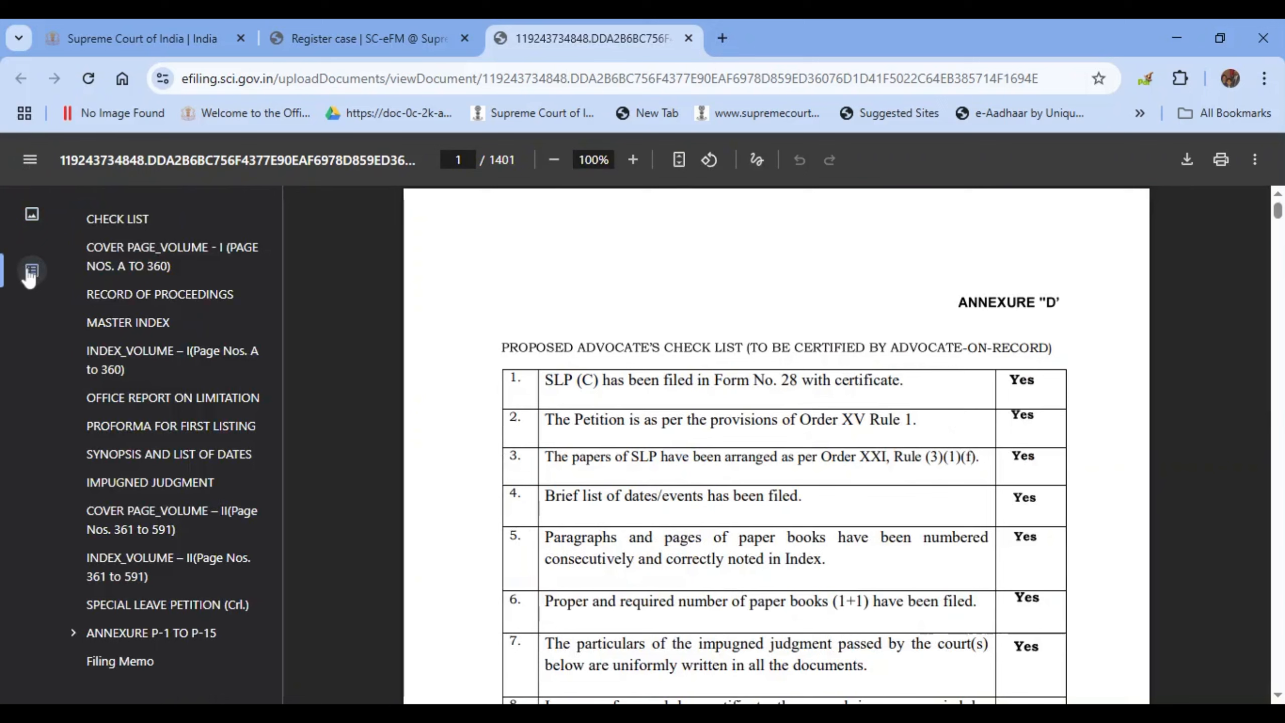
left_click(93, 228)
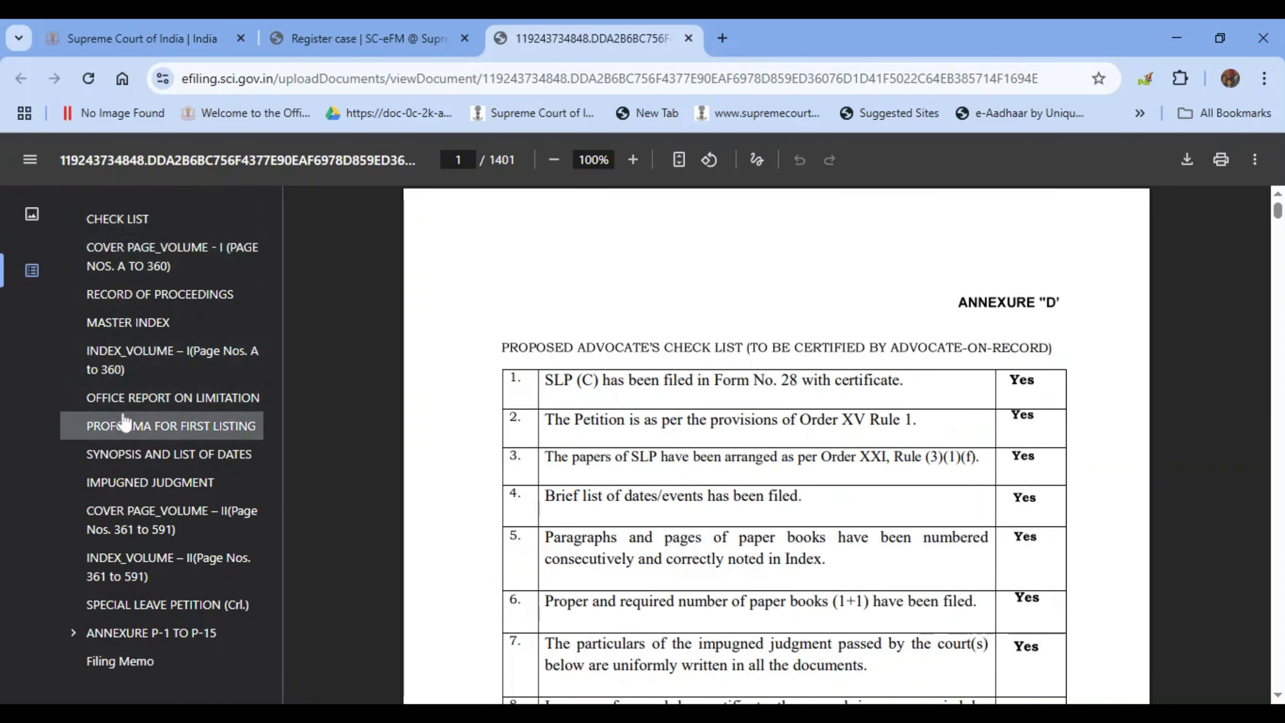
left_click(121, 484)
left_click(131, 458)
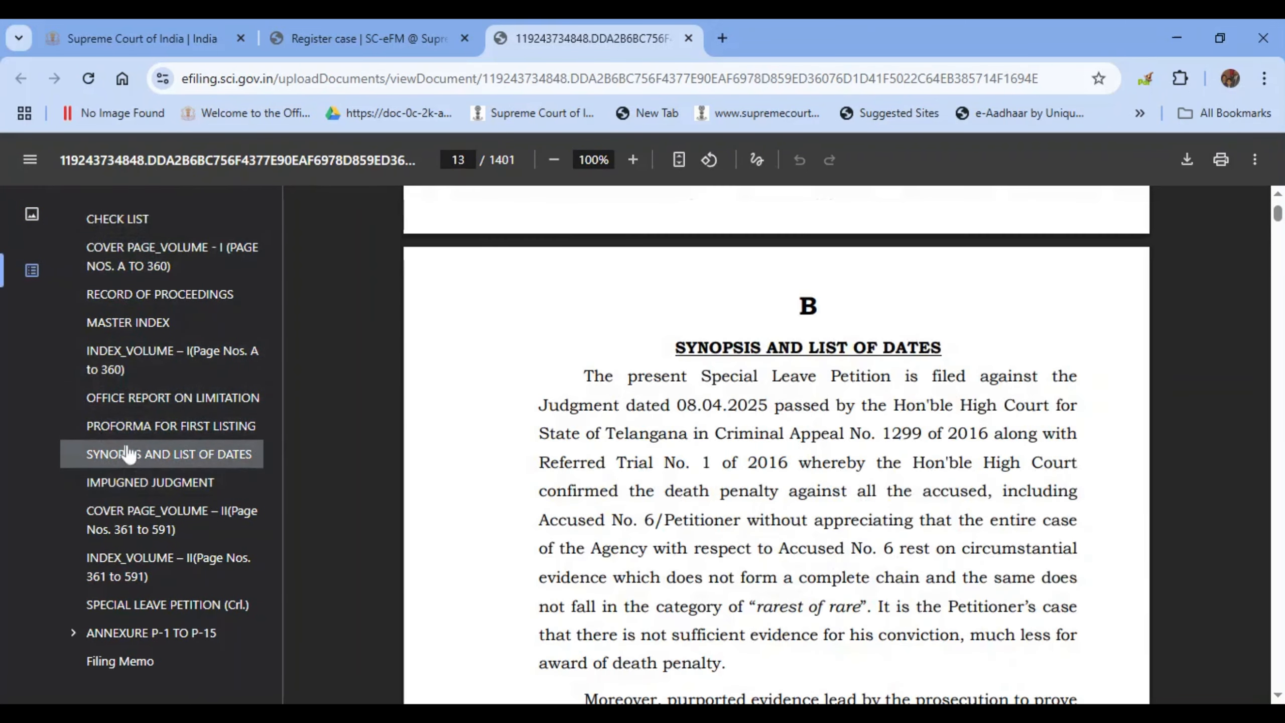
left_click(130, 607)
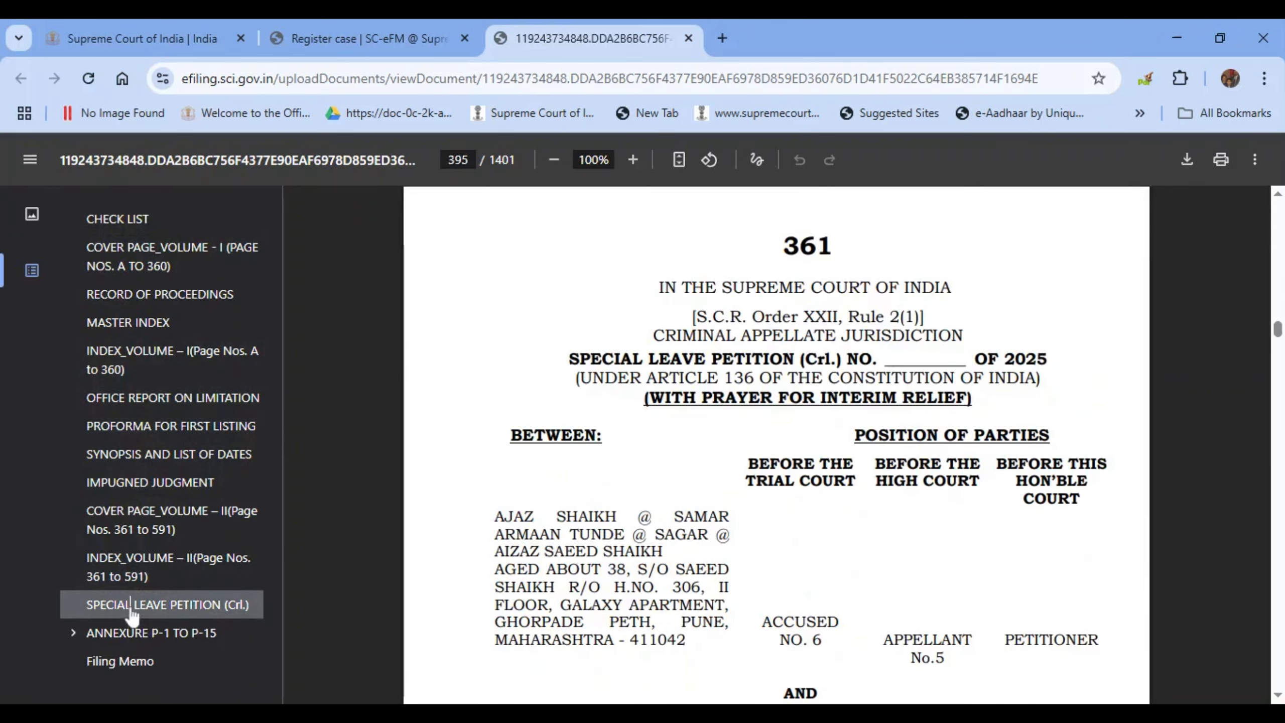
left_click(688, 38)
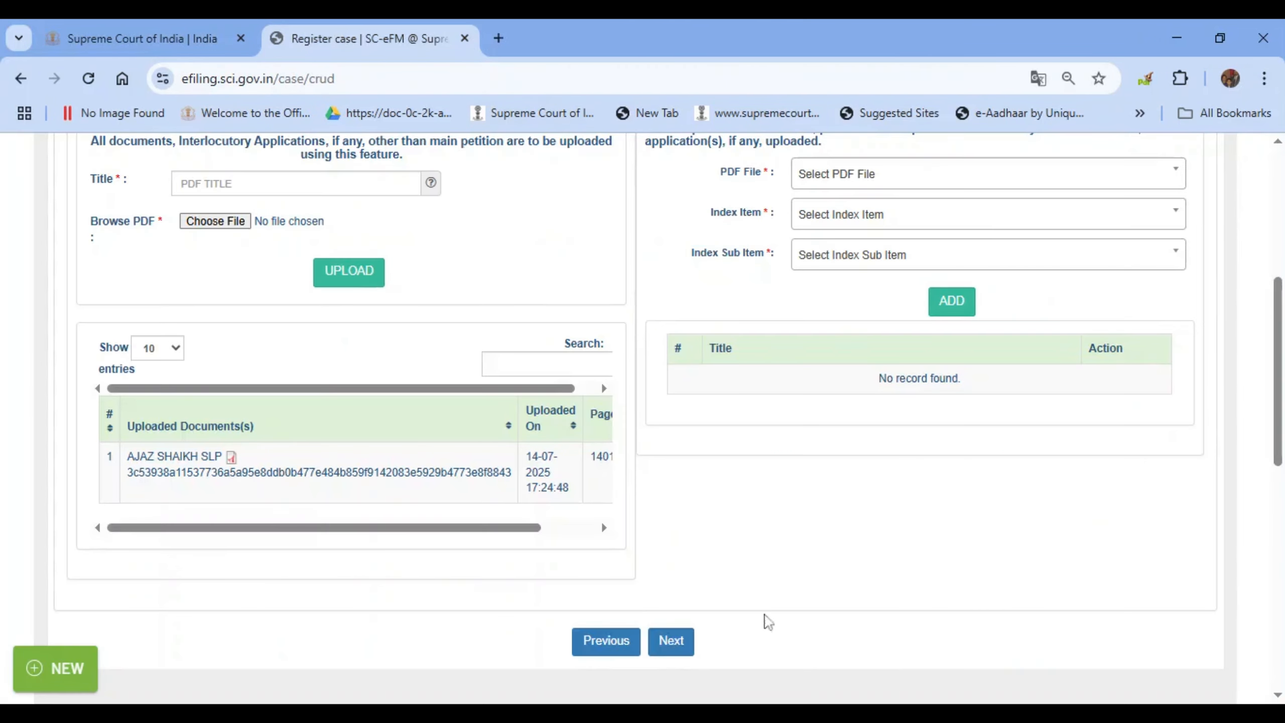
Add the index item PETITION WITH AFFIDAVIT for the uploaded petition PDF.
scroll(906, 588, "up", 5)
left_click(857, 457)
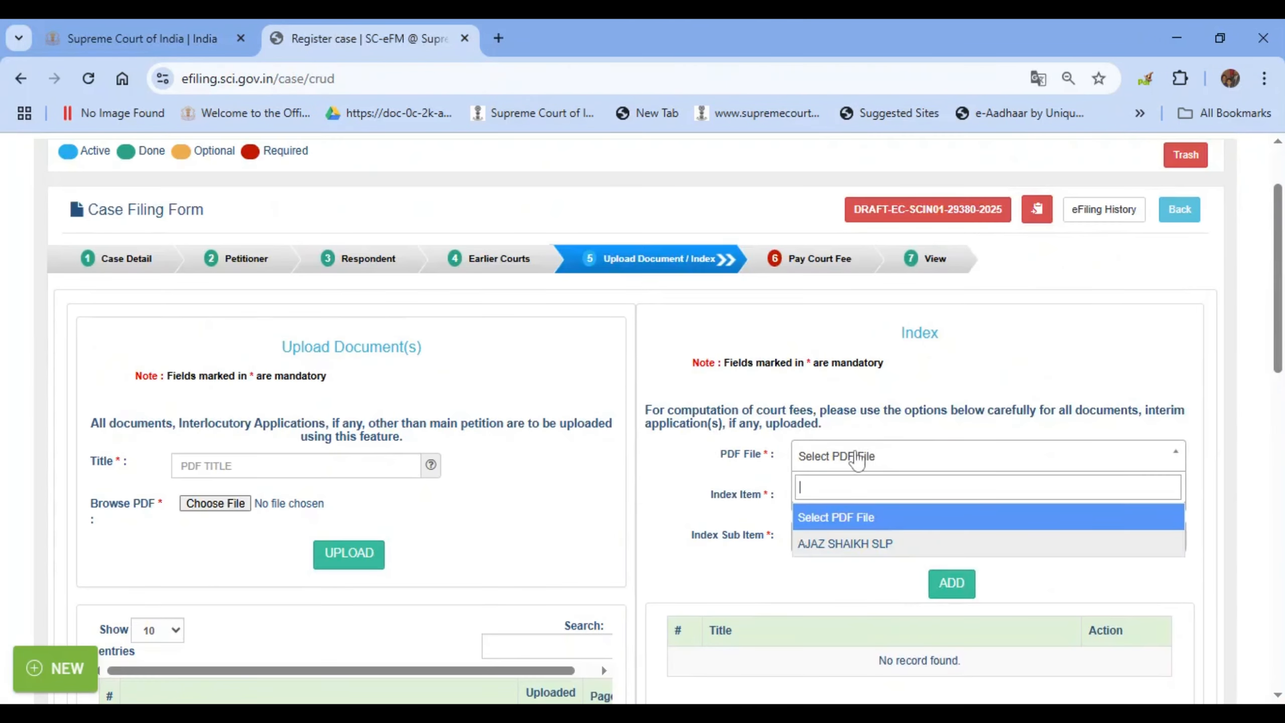
left_click(831, 547)
left_click(828, 499)
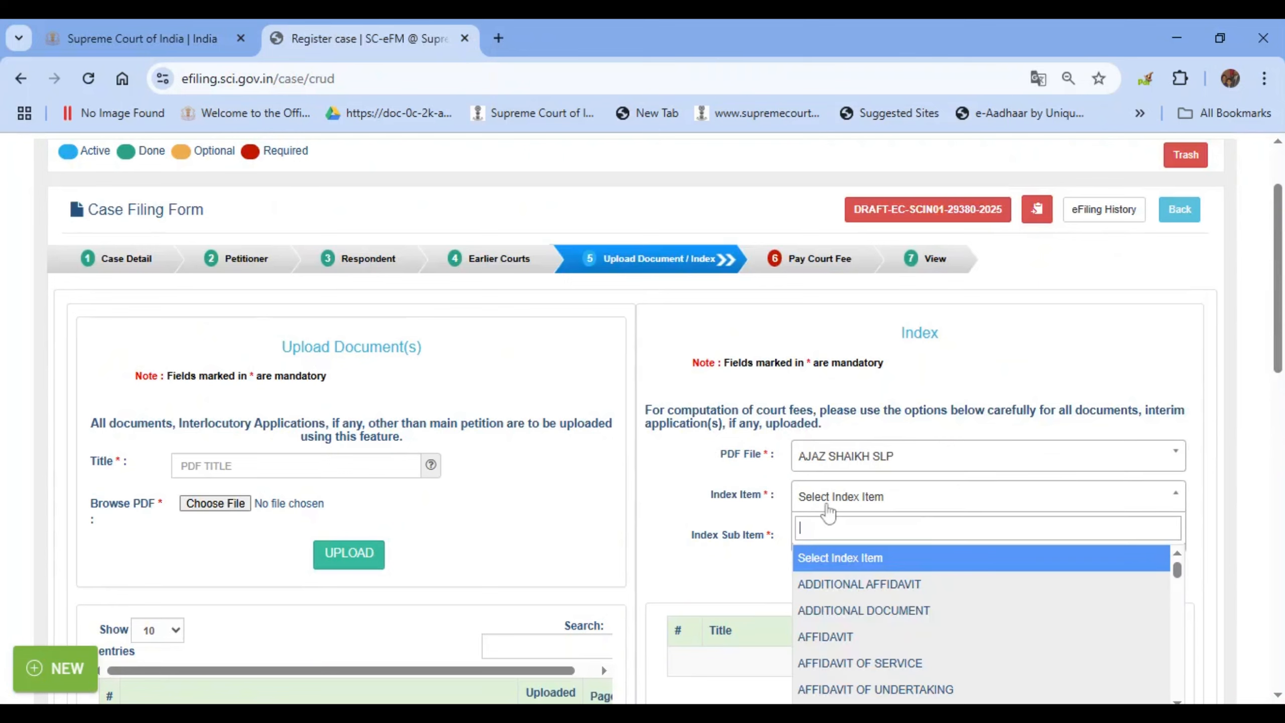
type("petit")
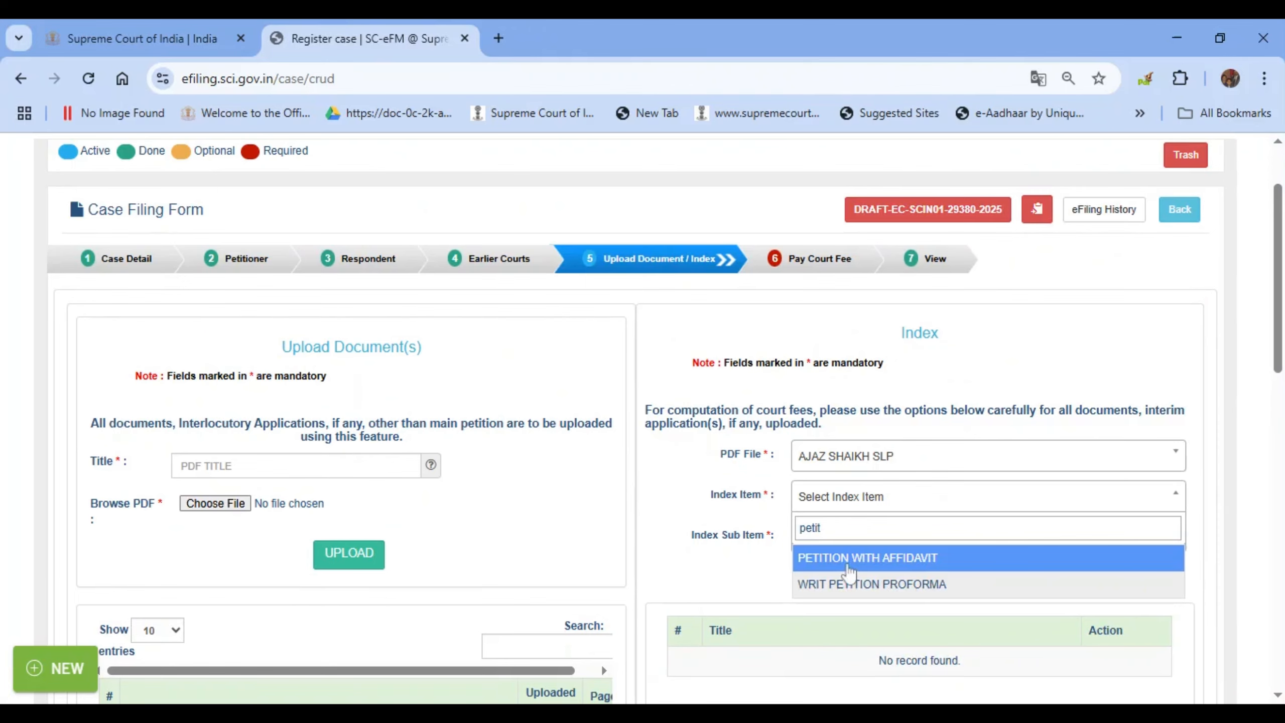
left_click(849, 561)
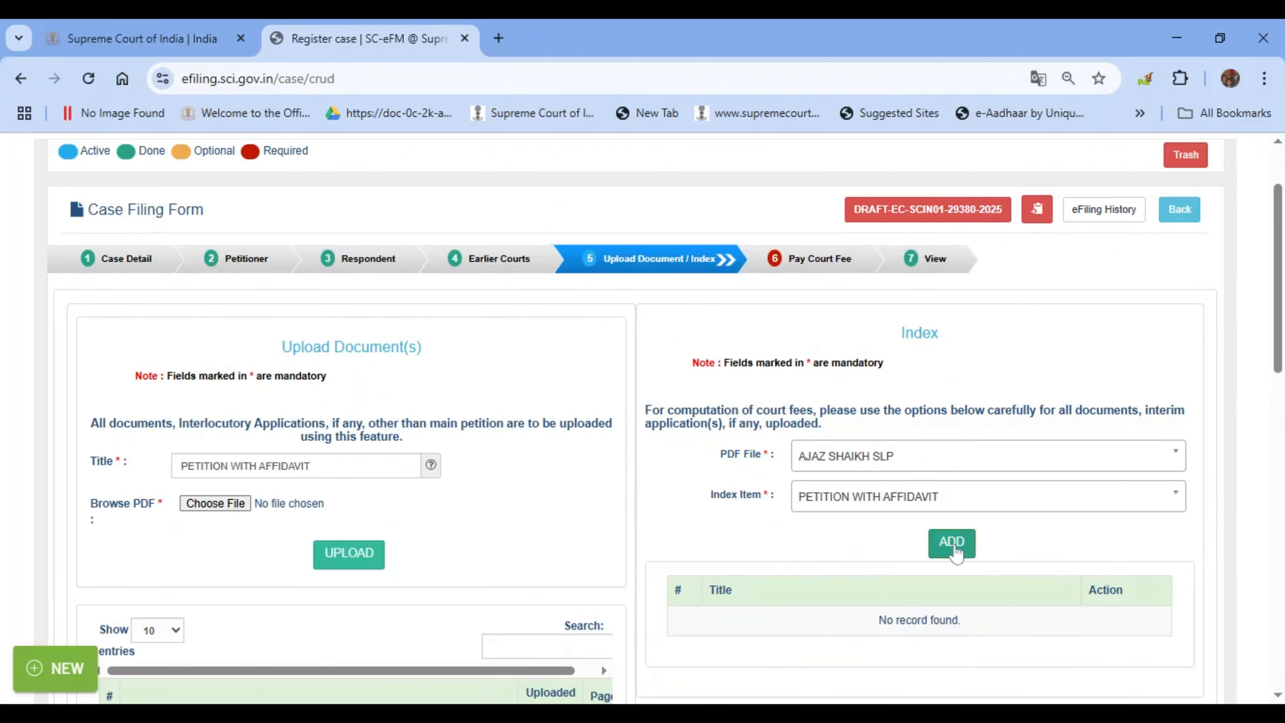
left_click(951, 543)
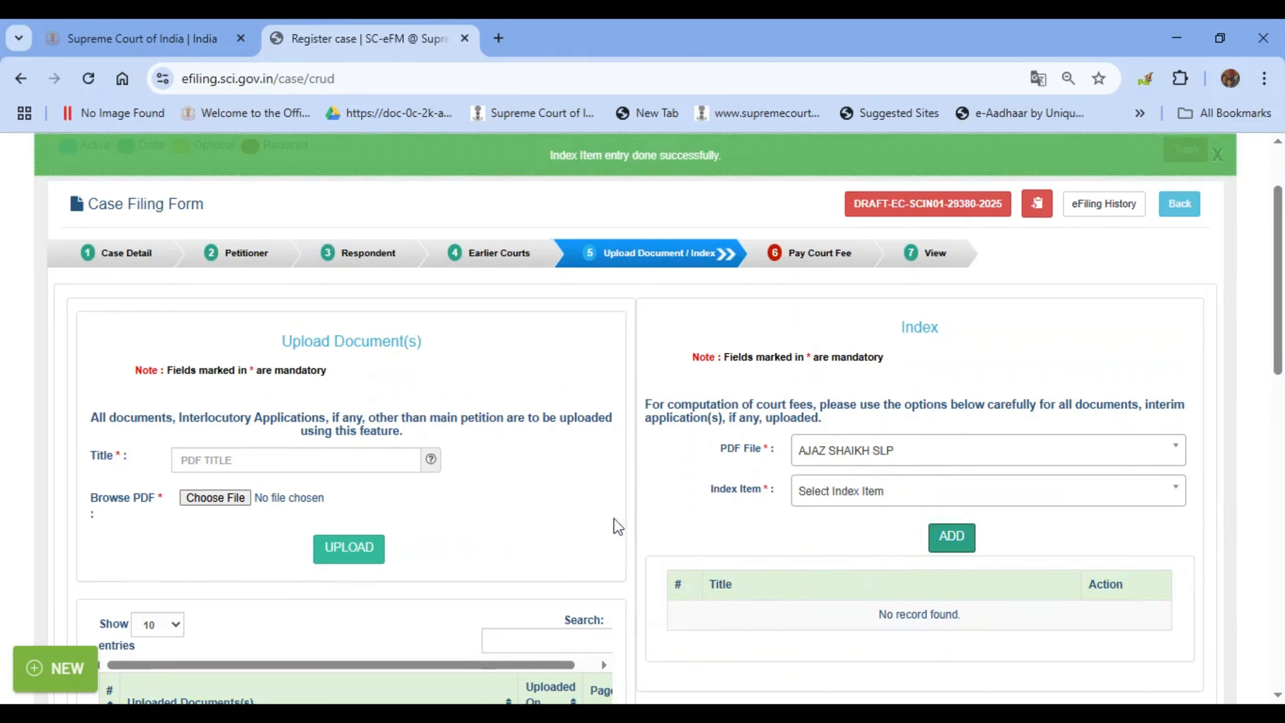
Add the index item VAKALATNAMA AND MEMO OF APPEARANCE for the same PDF.
left_click(844, 491)
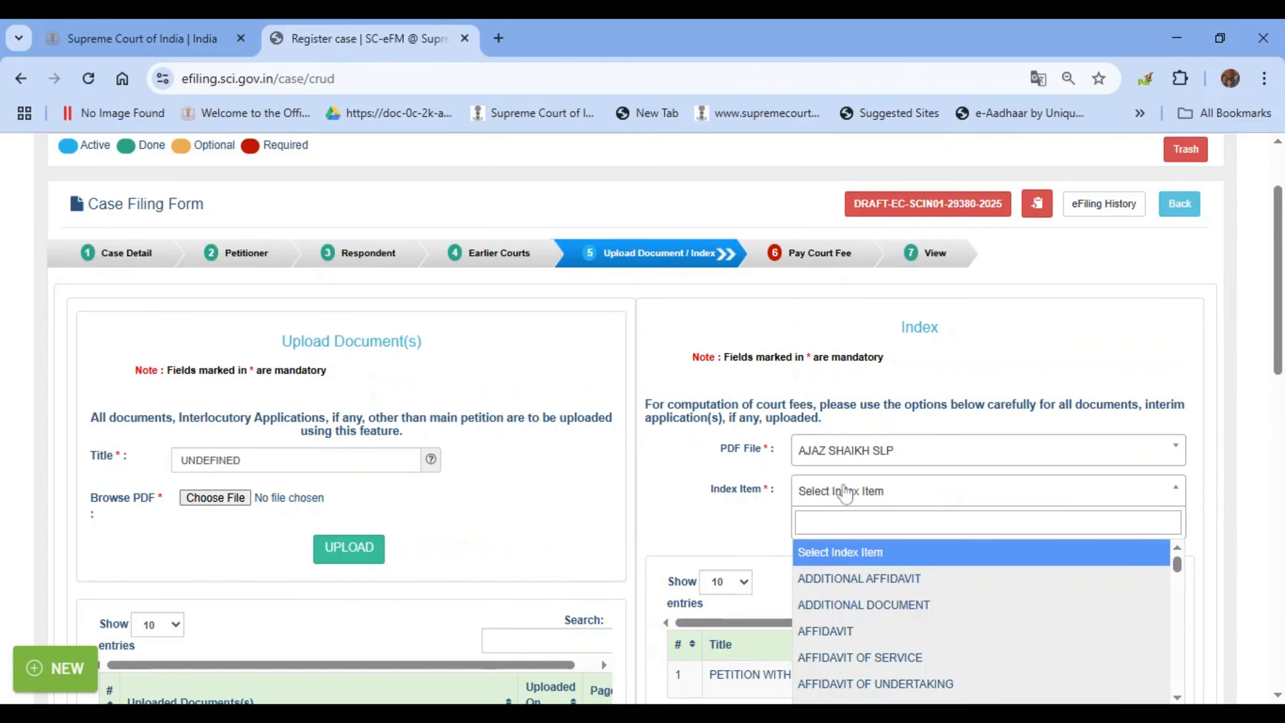
type("va")
left_click(883, 583)
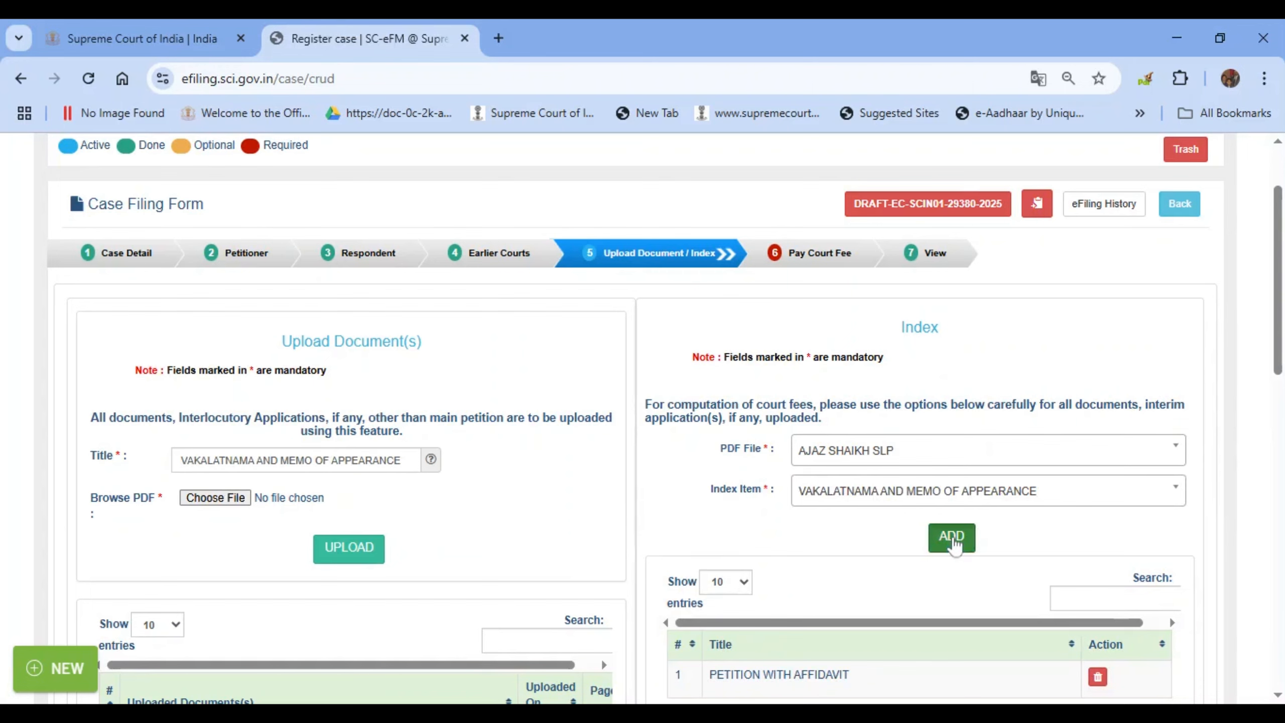
left_click(952, 538)
Check the added index entries and proceed from Upload Document / Index to the Pay Court Fee stage.
scroll(698, 490, "down", 5)
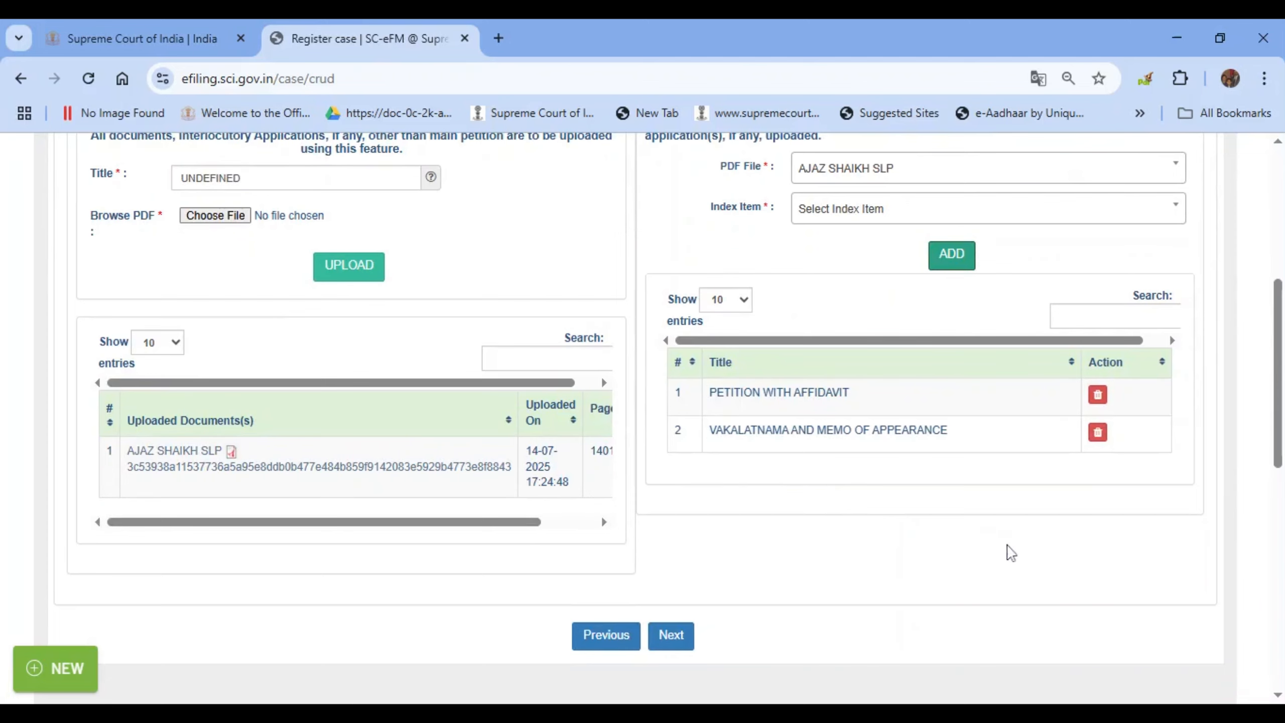
scroll(1007, 554, "up", 2)
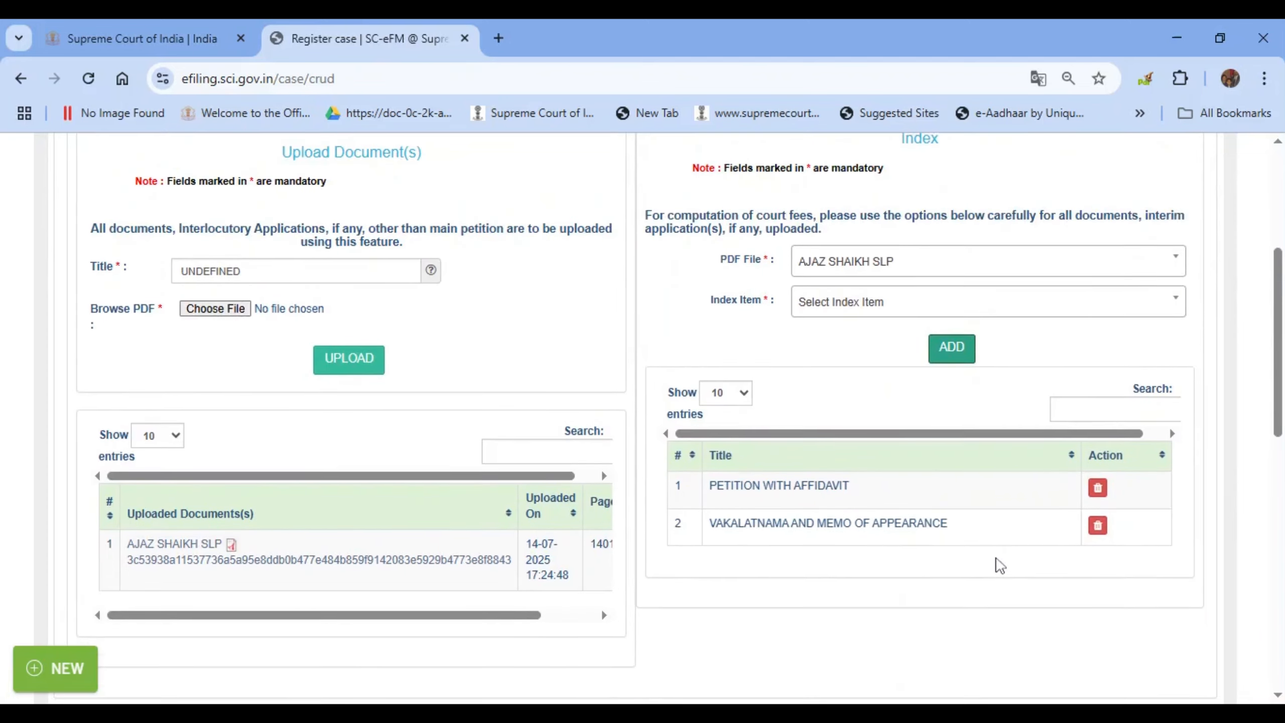
scroll(1000, 565, "down", 4)
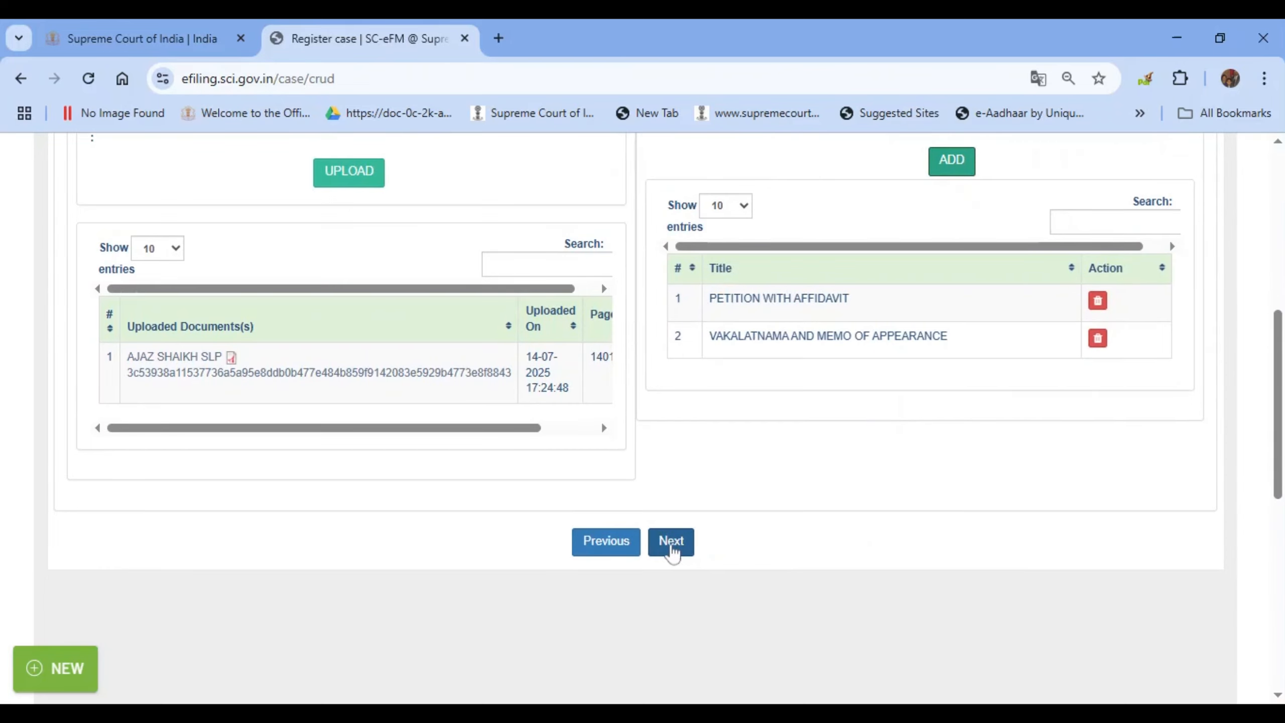
left_click(672, 543)
scroll(869, 502, "up", 4)
scroll(812, 462, "down", 4)
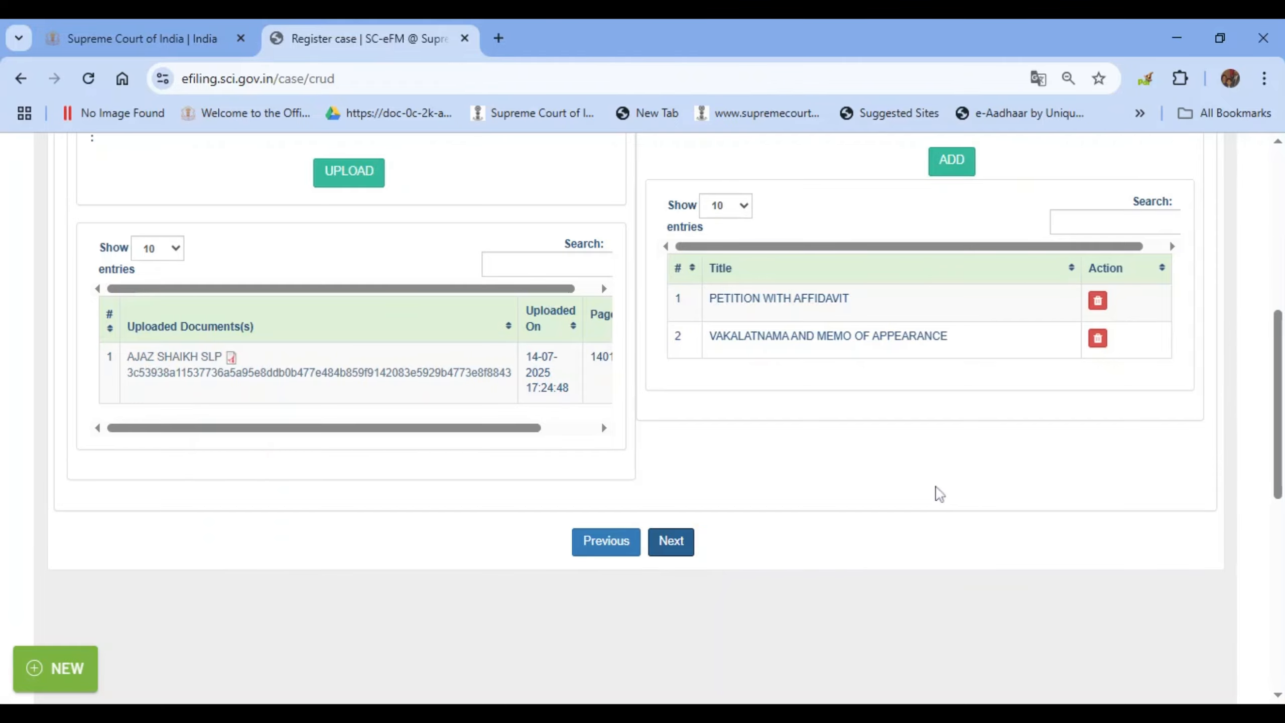
scroll(936, 506, "up", 10)
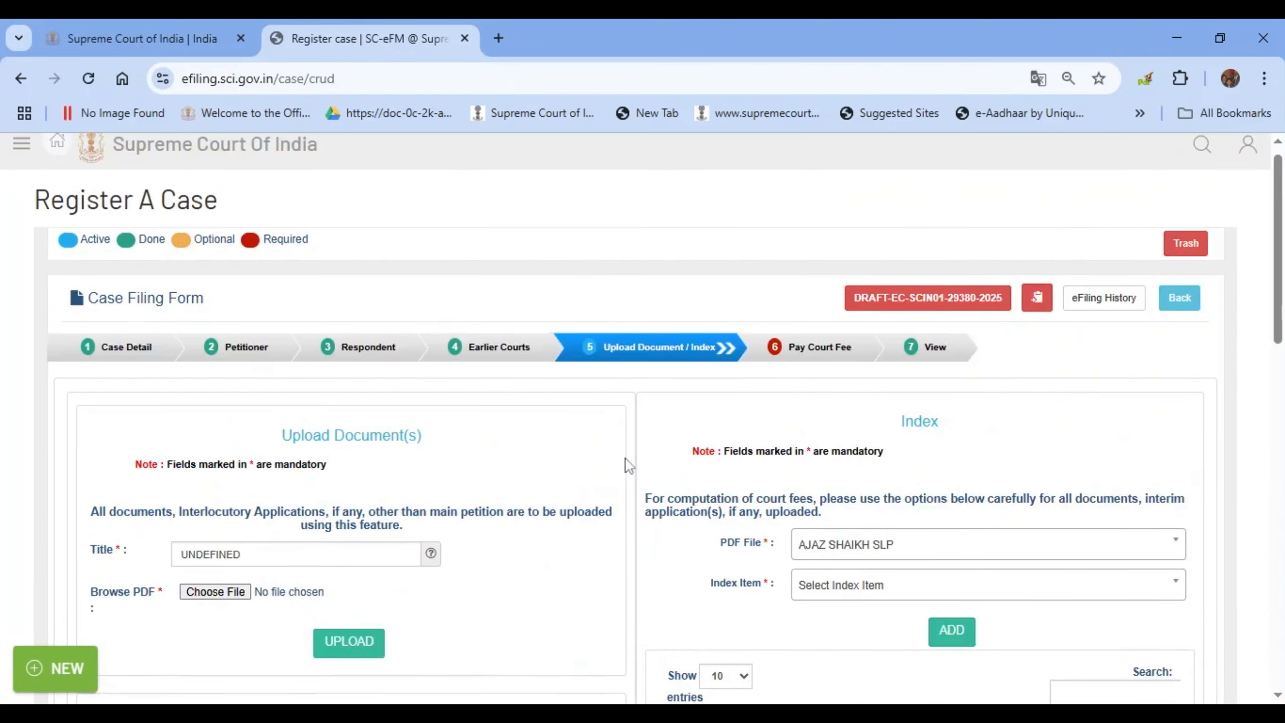
scroll(628, 465, "down", 9)
scroll(635, 461, "up", 7)
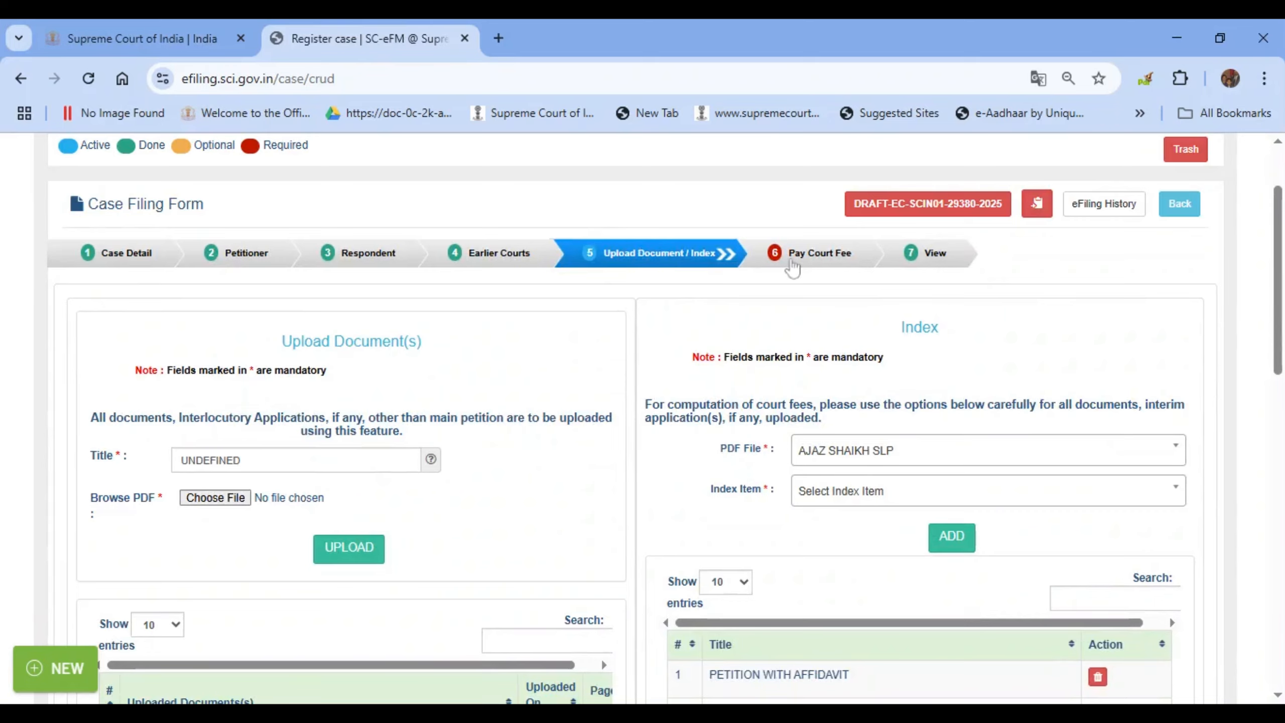
scroll(793, 268, "down", 9)
left_click(668, 470)
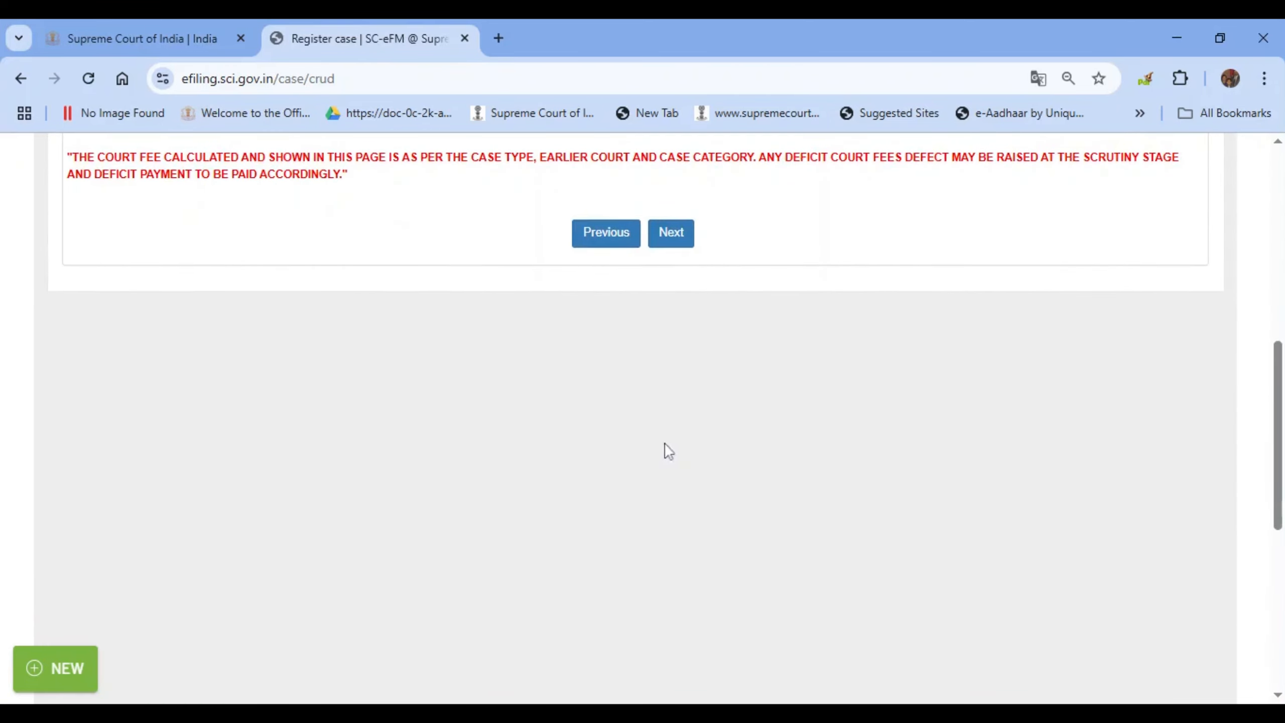
Review the court fee details for the case, the vakalatnama and the petition, including the printing charges note.
scroll(797, 488, "up", 10)
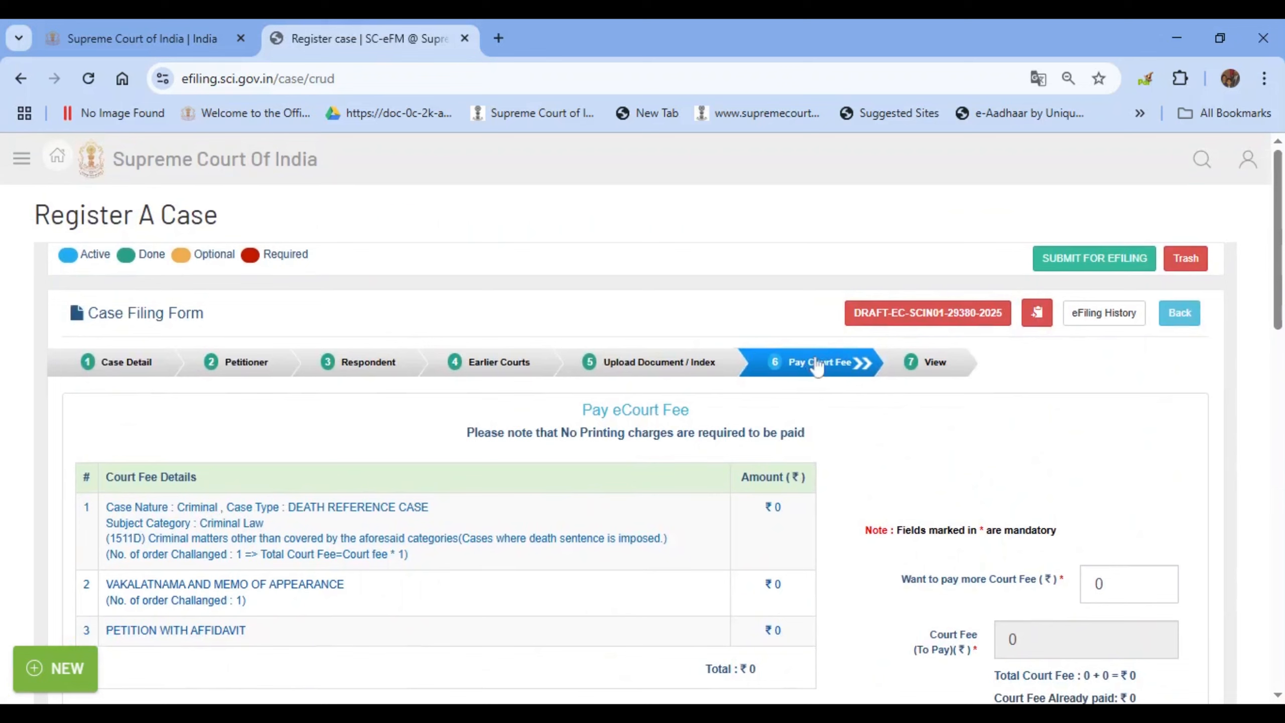
scroll(962, 474, "down", 3)
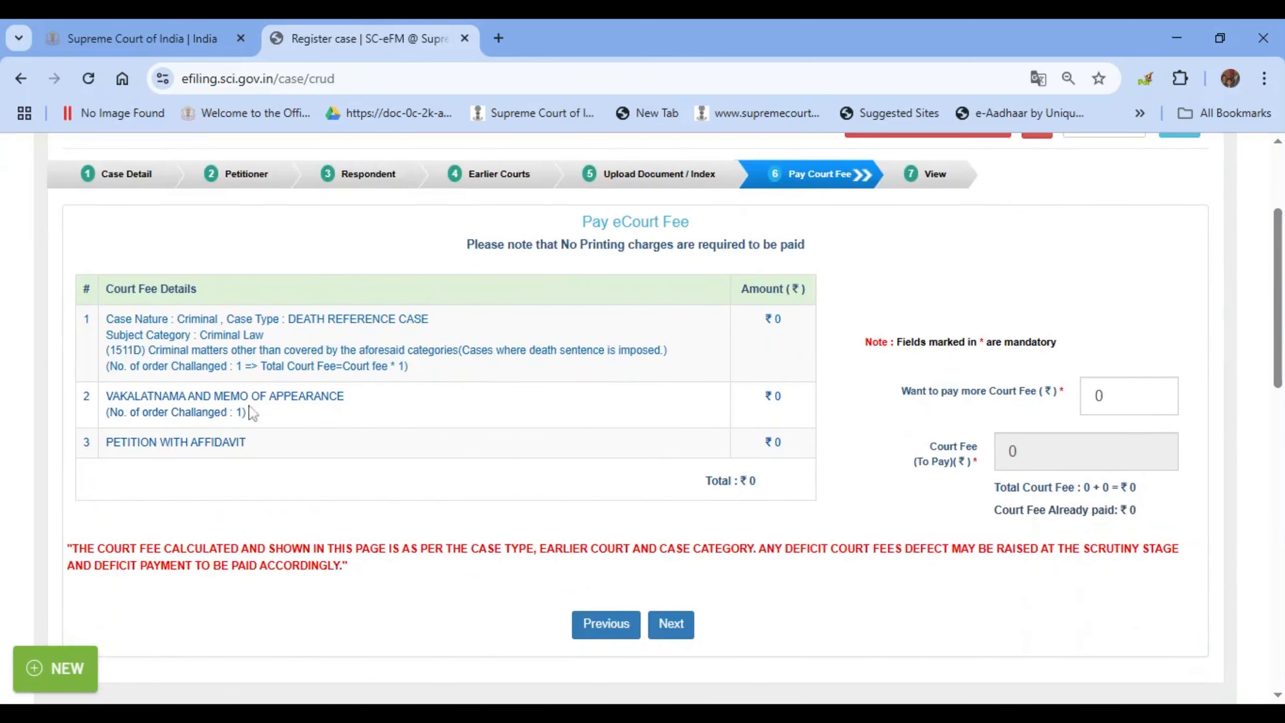
left_click_drag(113, 320, 776, 485)
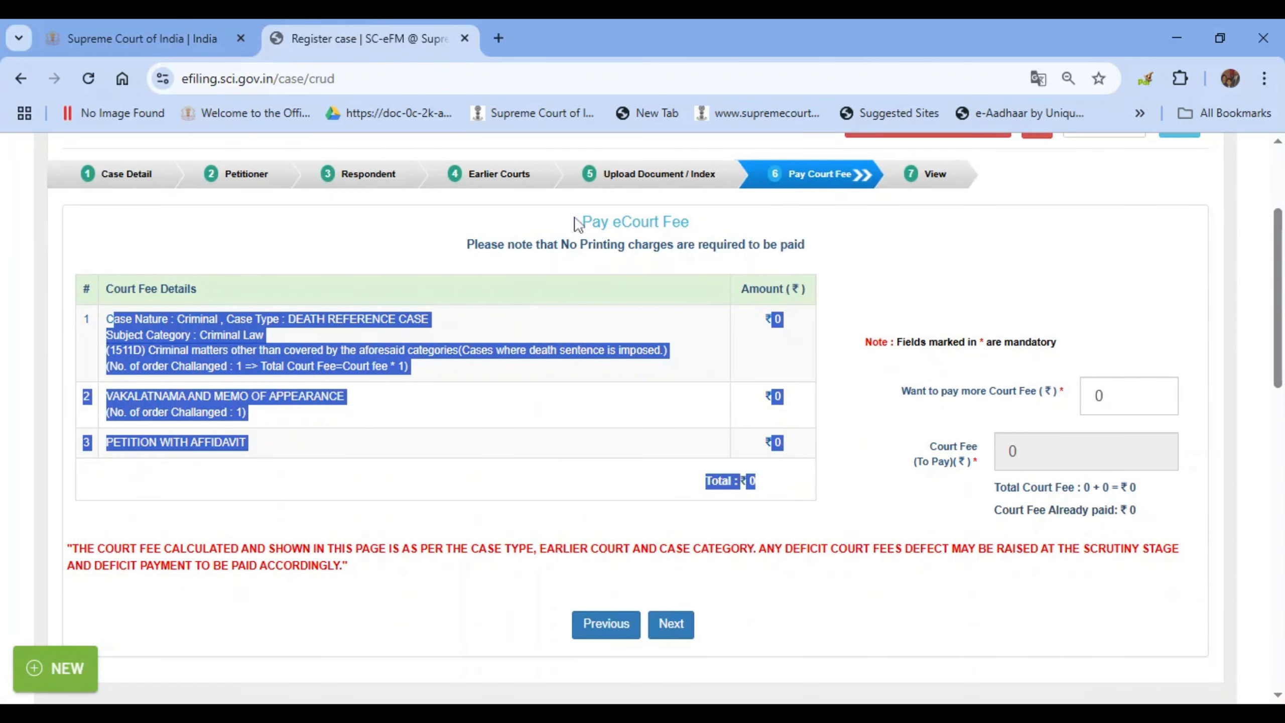
left_click_drag(577, 222, 711, 244)
scroll(693, 536, "down", 3)
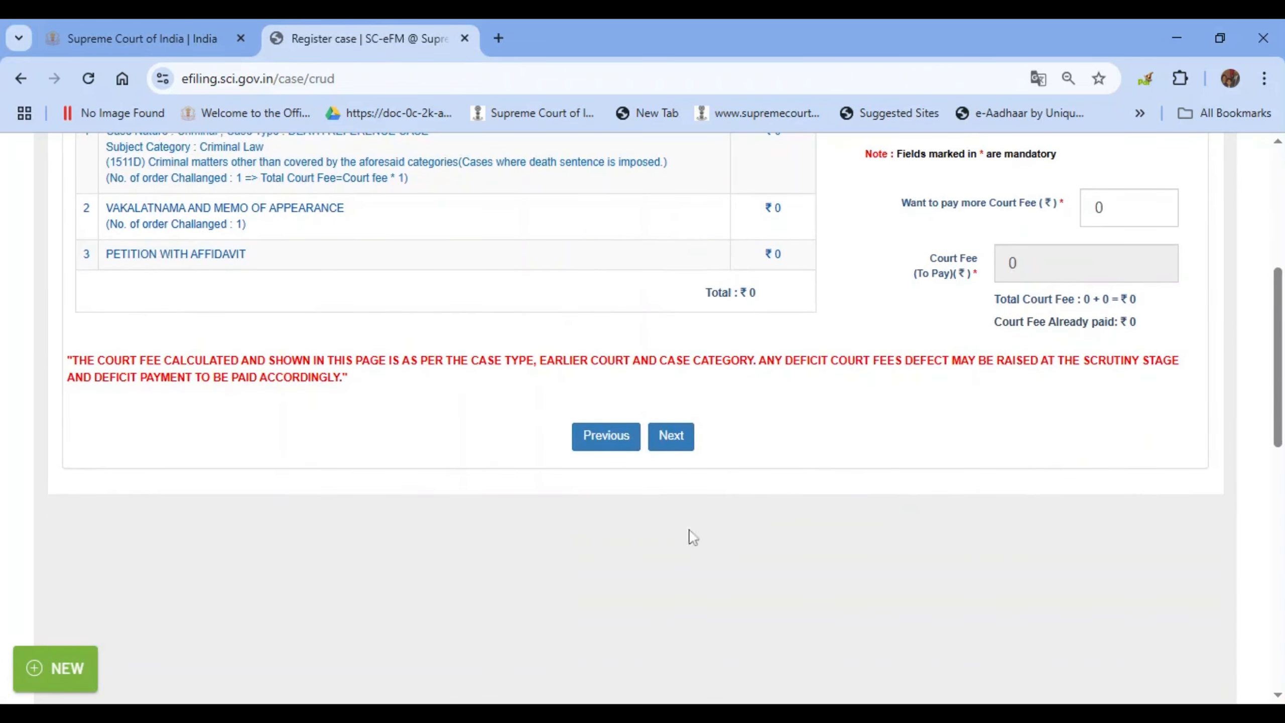
Try to proceed from the Pay Court Fee stage to the View stage of the case filing form.
left_click(671, 437)
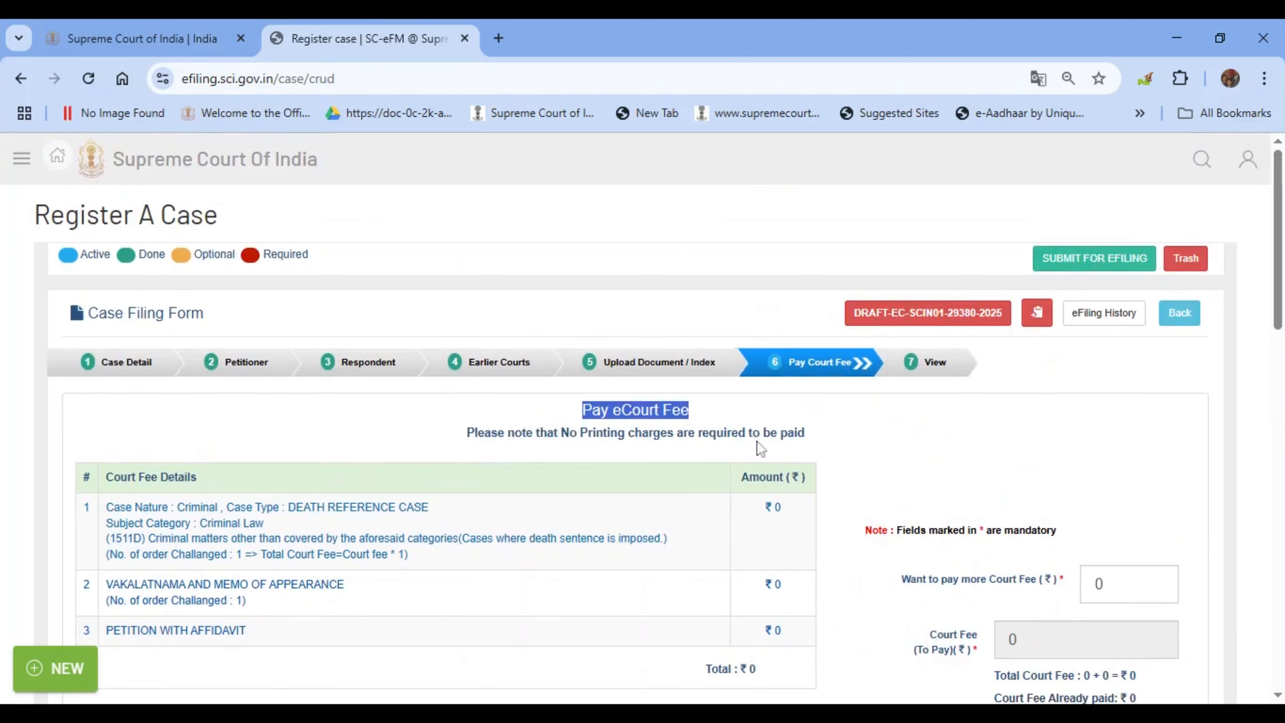
scroll(761, 448, "down", 5)
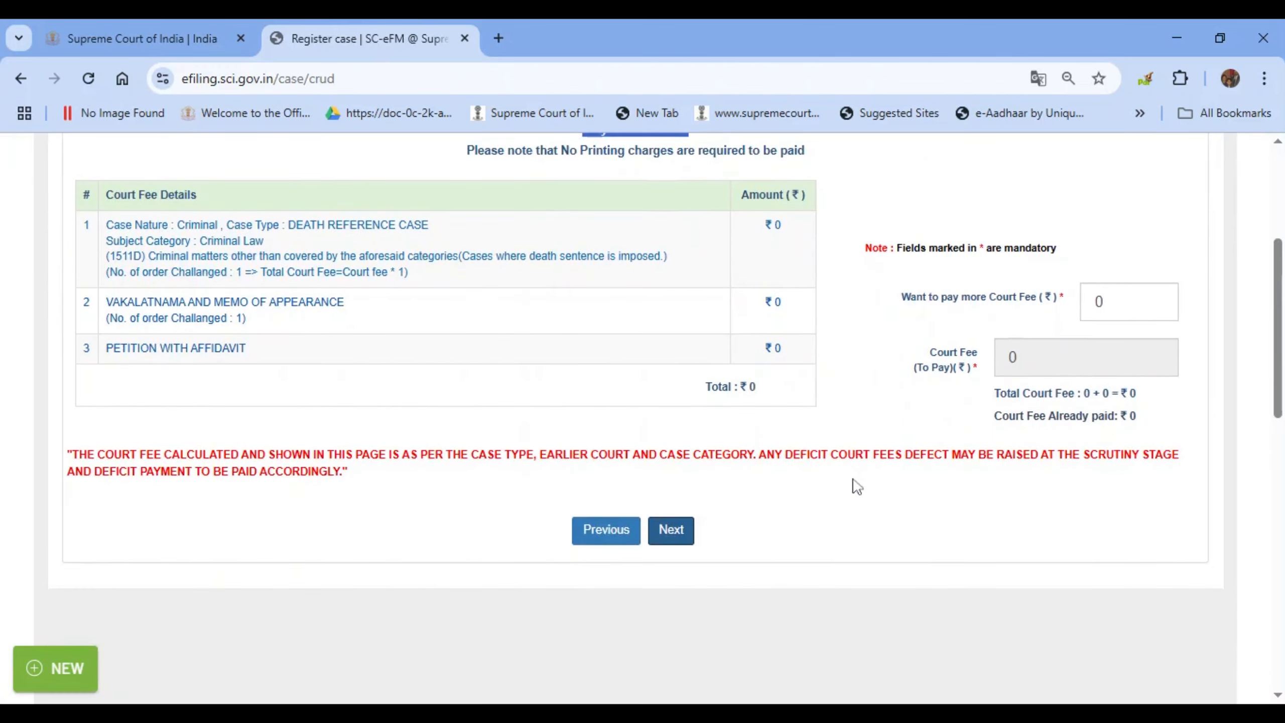
scroll(900, 561, "up", 5)
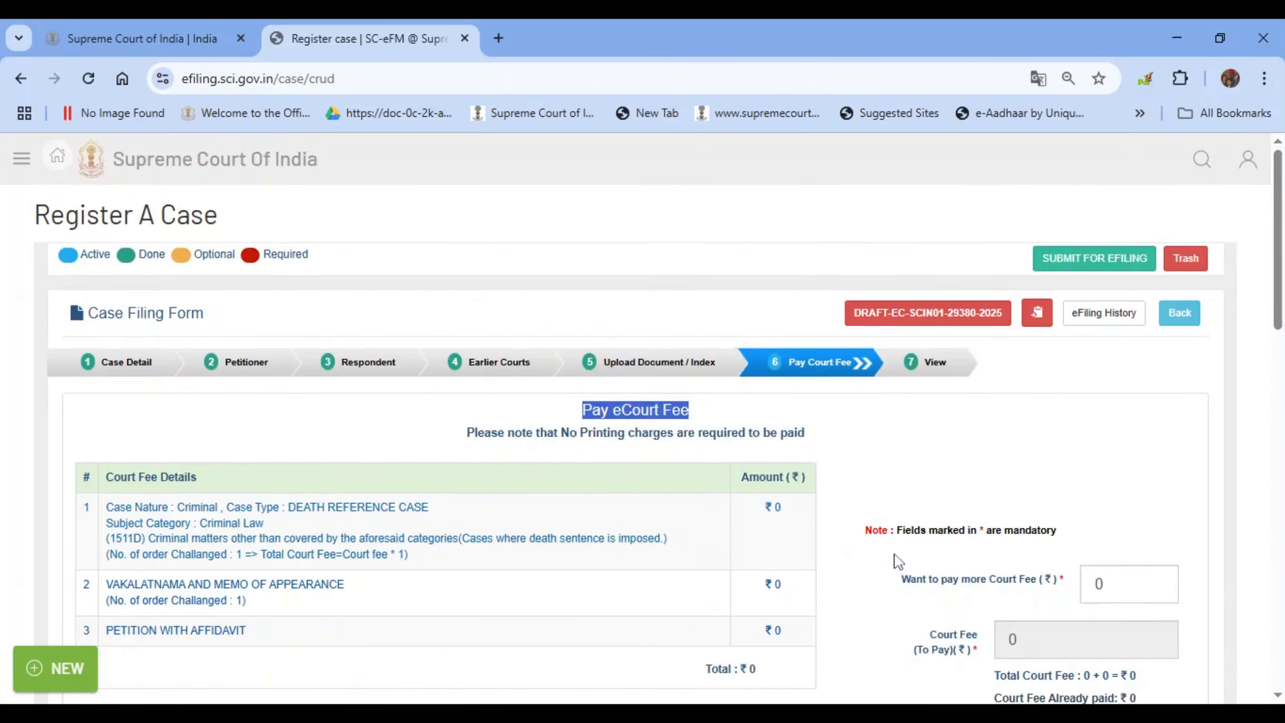
scroll(799, 531, "down", 1)
scroll(799, 531, "down", 4)
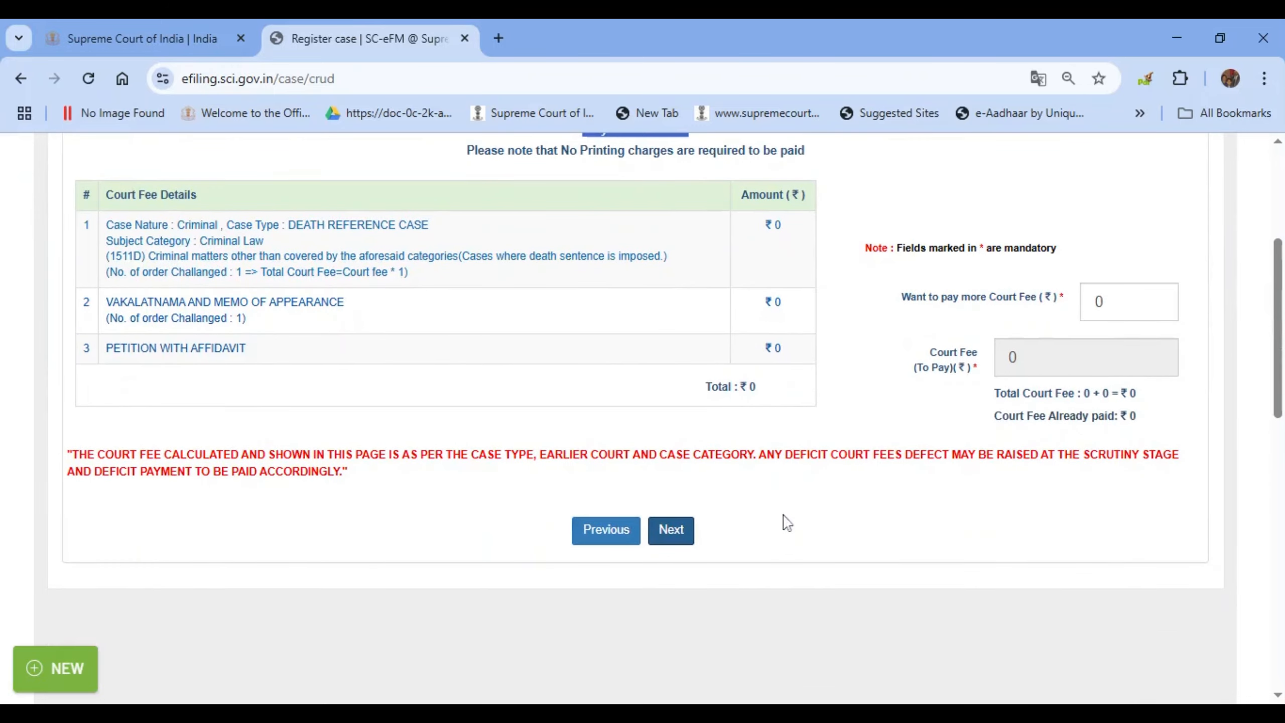
left_click(671, 531)
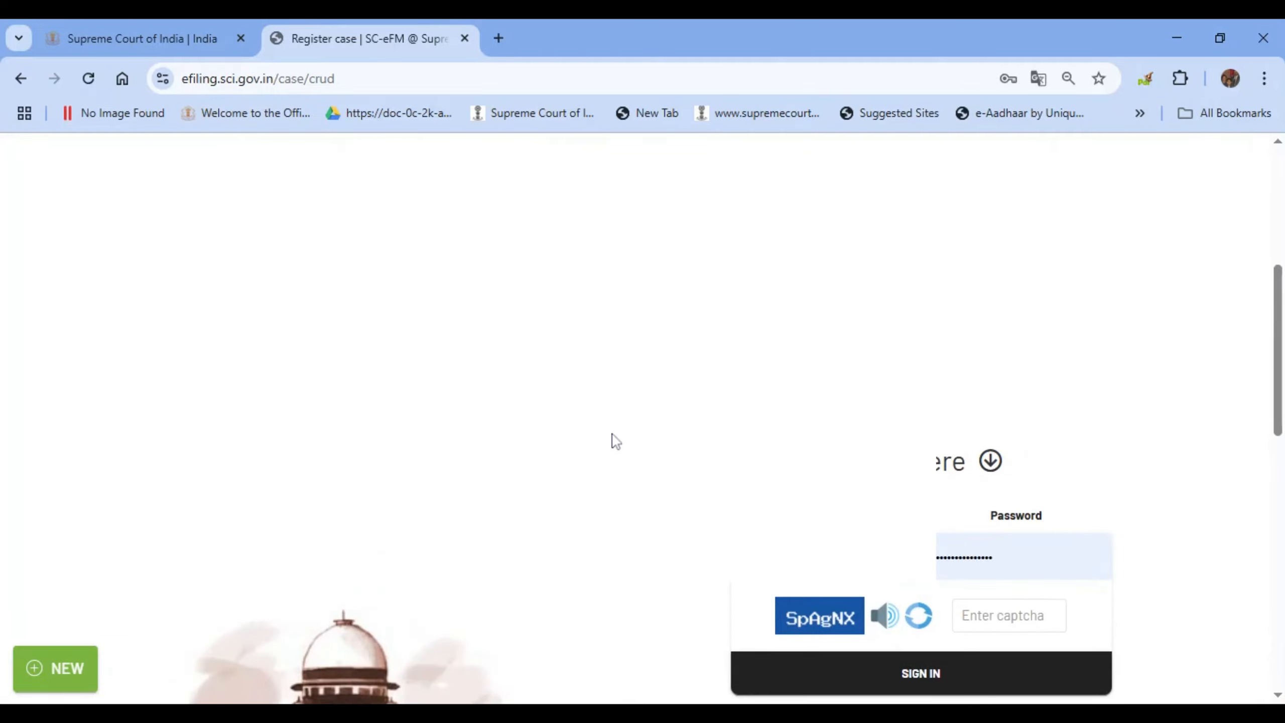
Enter the captcha code and sign in to the e-filing portal again with the prefilled credentials.
scroll(978, 597, "down", 2)
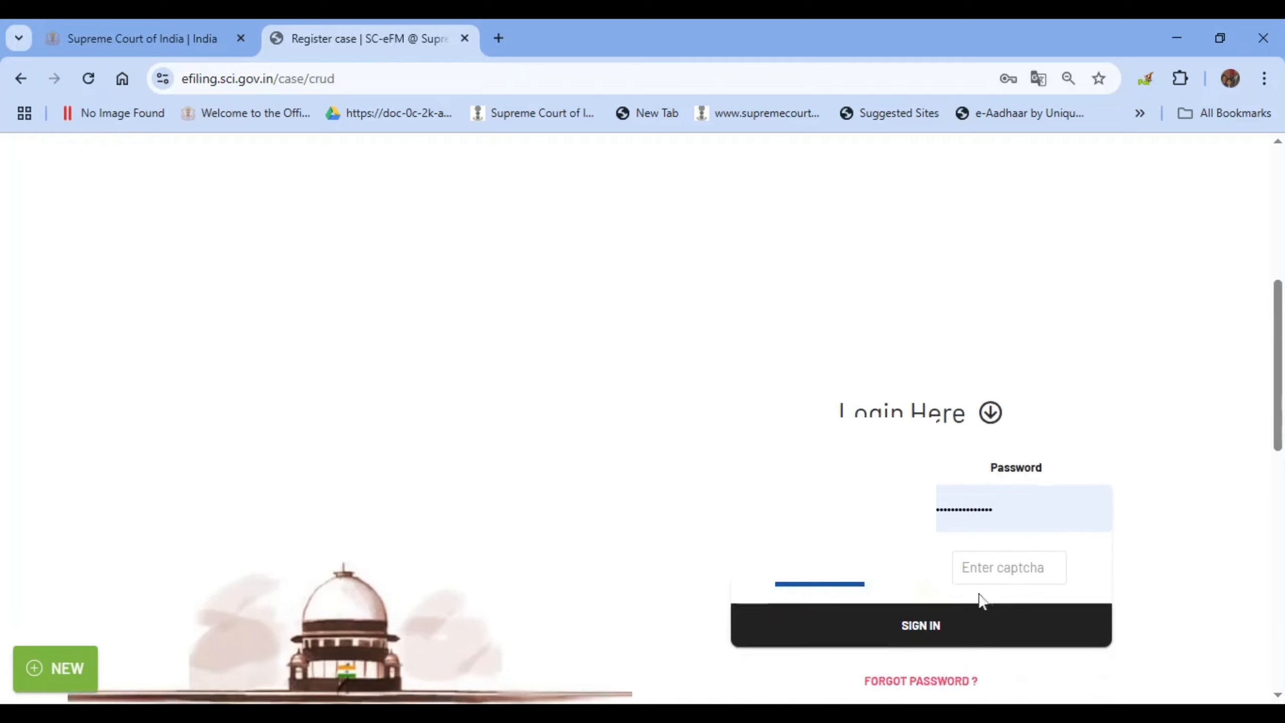
left_click(962, 521)
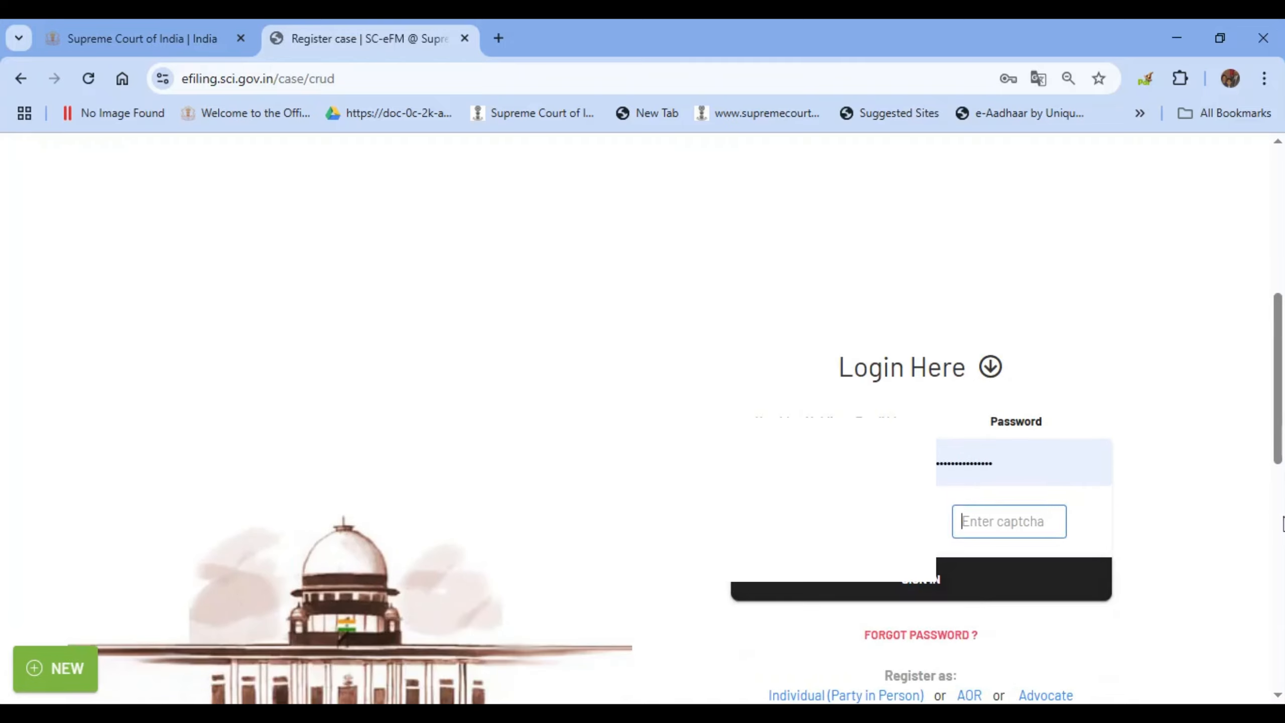
type("SpAgNX")
left_click(936, 579)
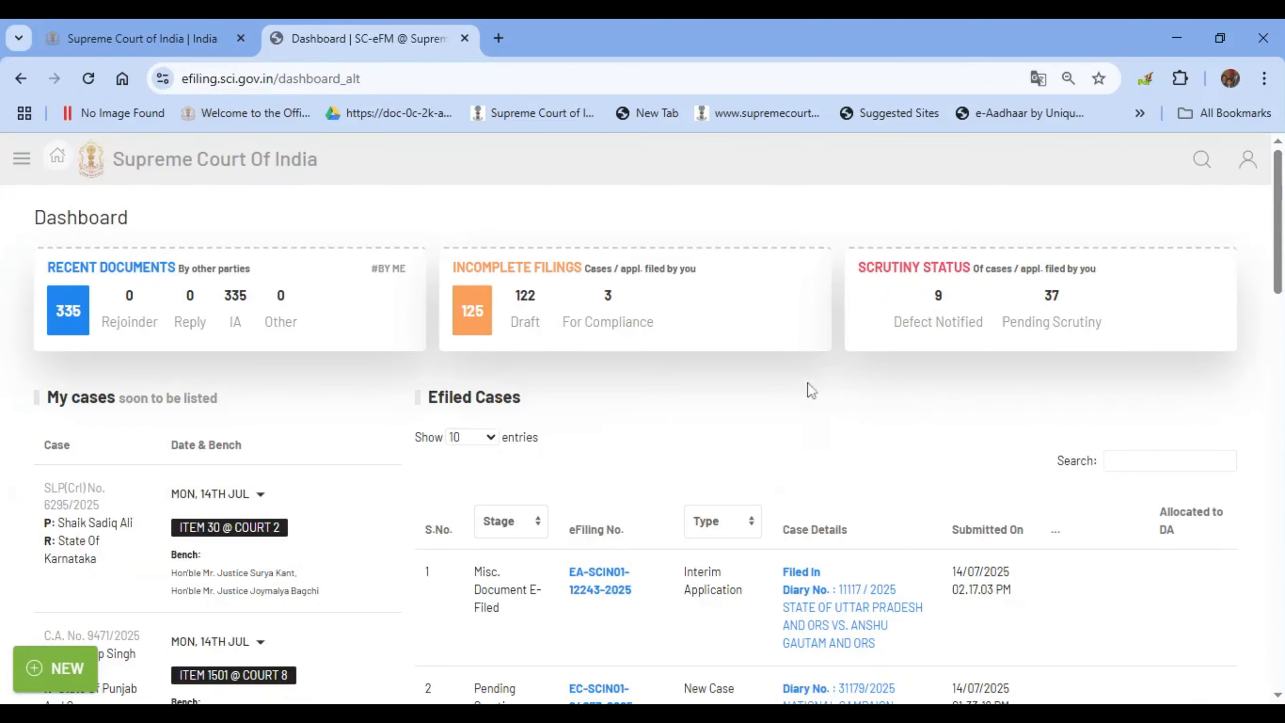
List the incomplete draft filings and open the newest new-case draft, which names the State of Telangana as respondent.
left_click(610, 328)
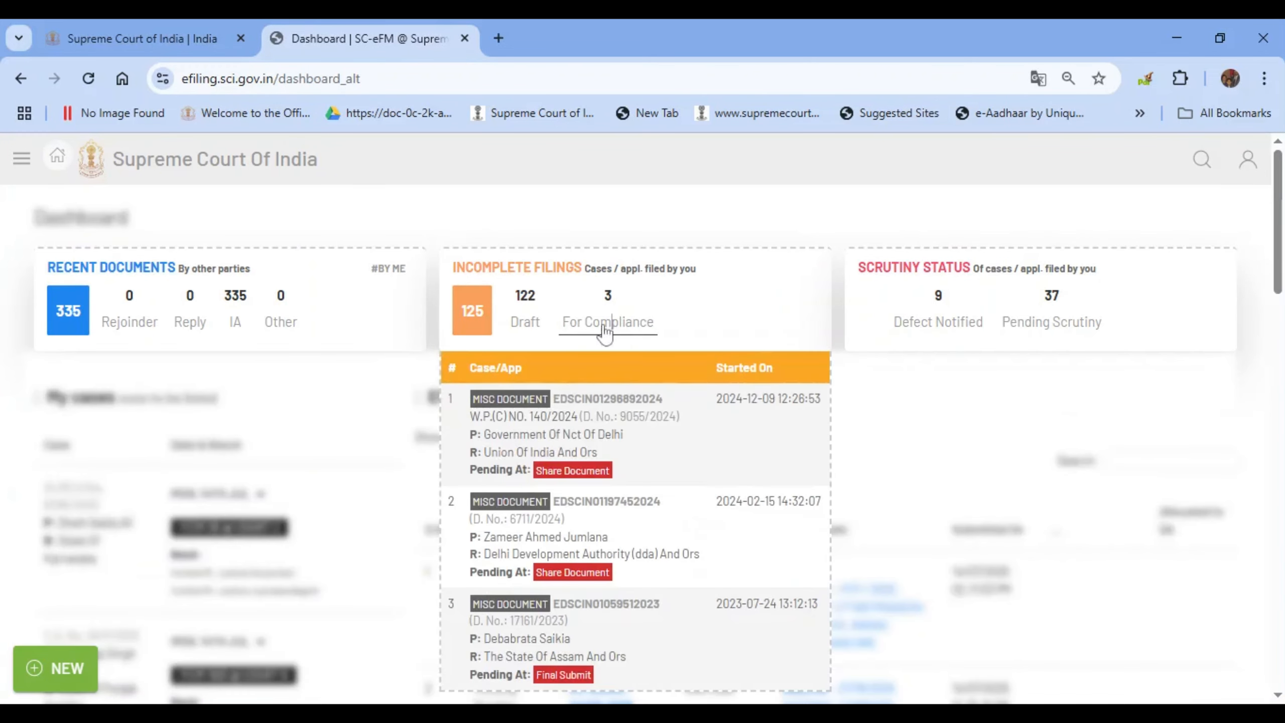
left_click(526, 324)
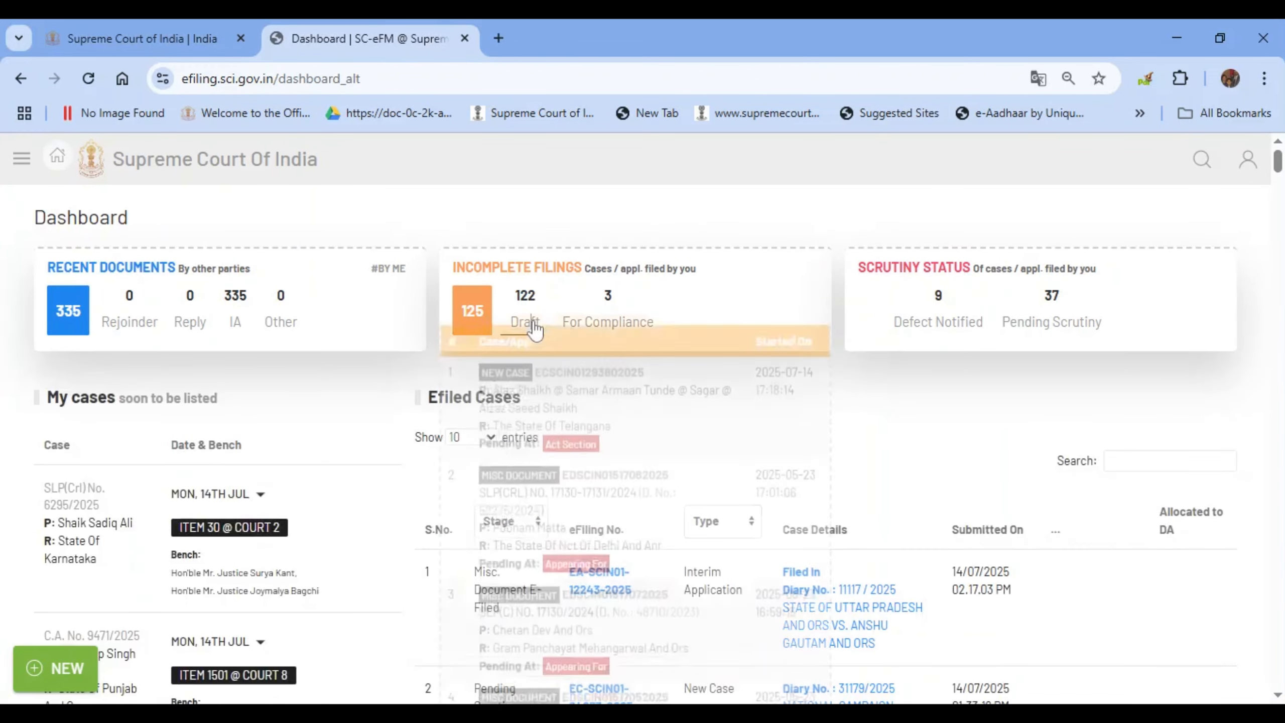
left_click(526, 438)
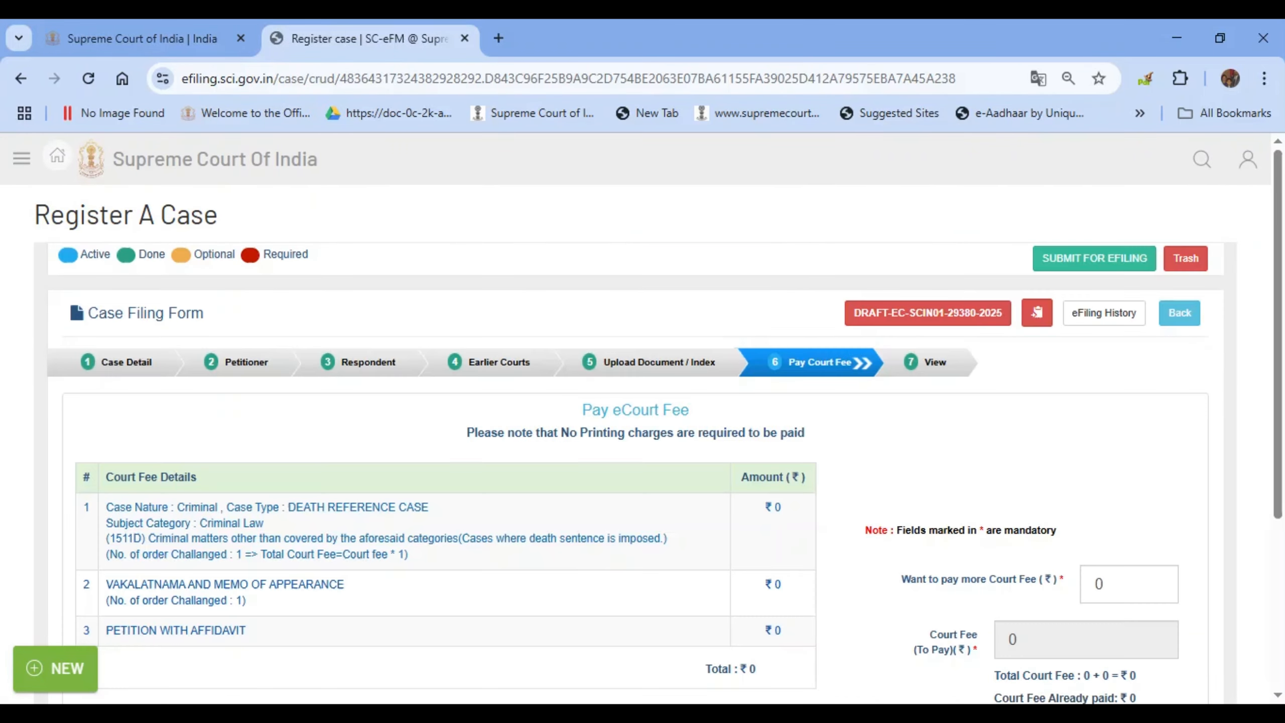
Check the court fee details and the deficit fee note, and move from Pay Court Fee to the View stage.
scroll(835, 587, "down", 5)
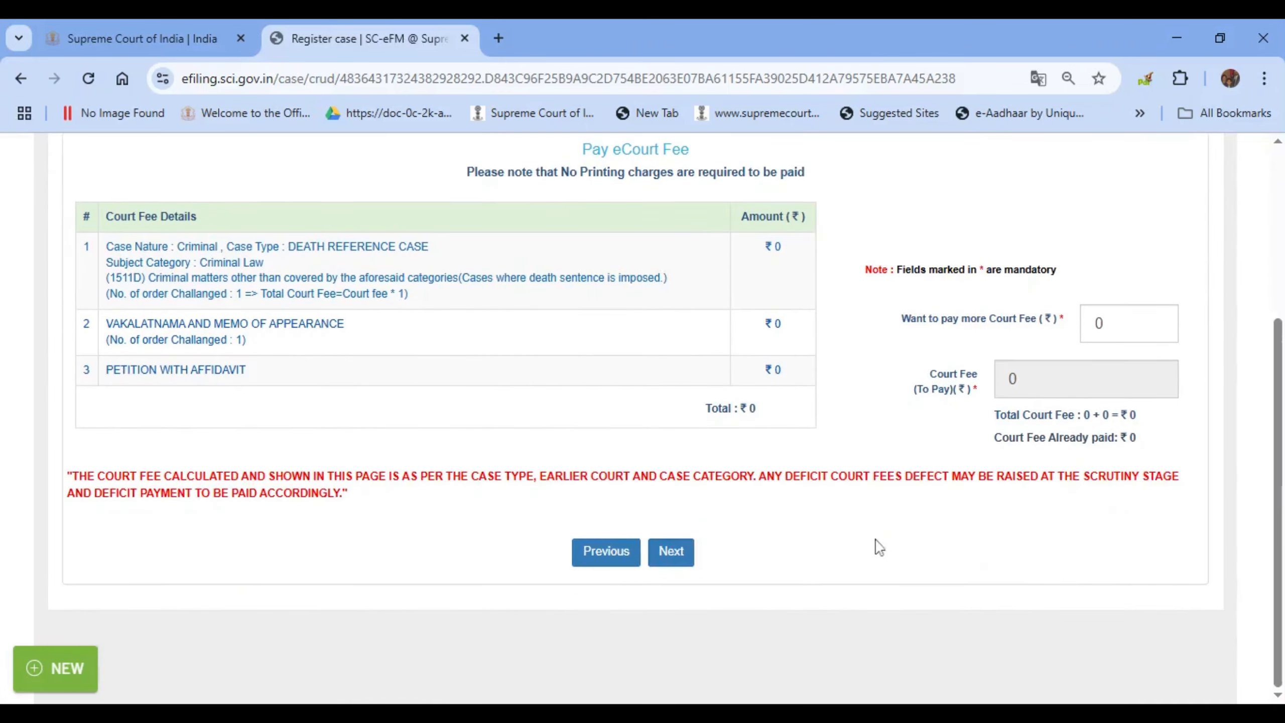
scroll(961, 491, "up", 5)
scroll(941, 445, "down", 5)
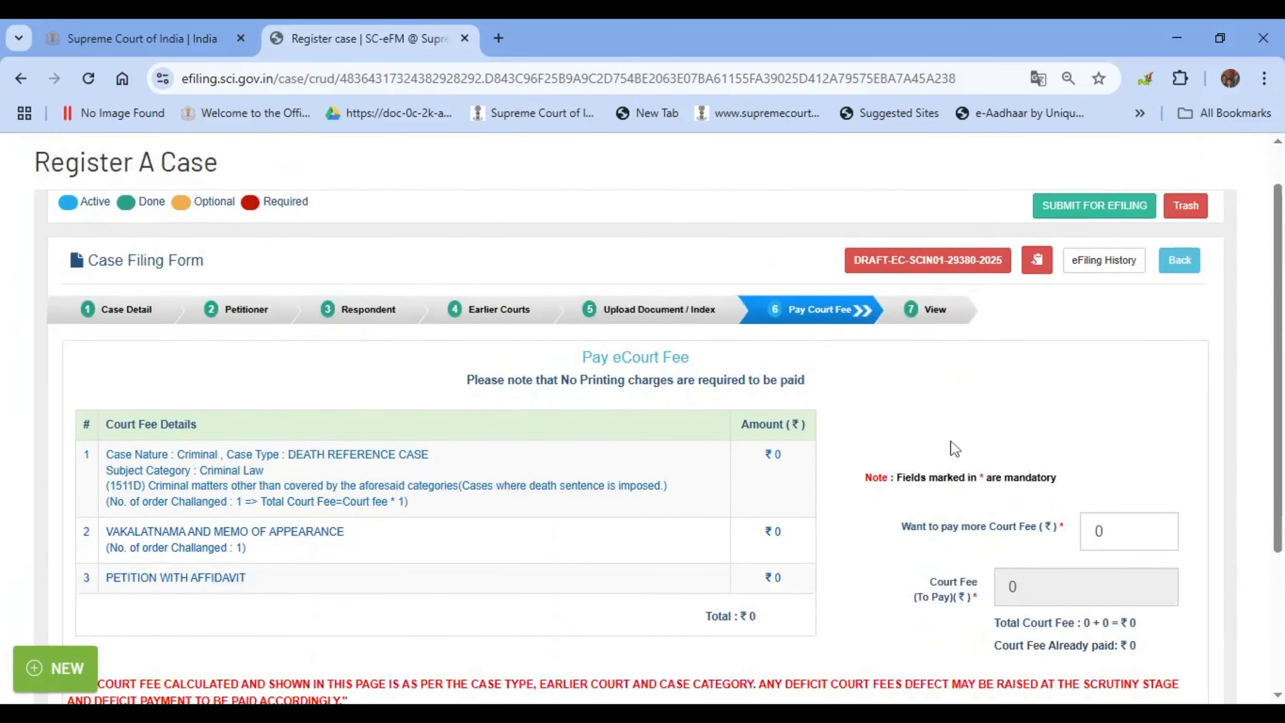
scroll(870, 488, "up", 5)
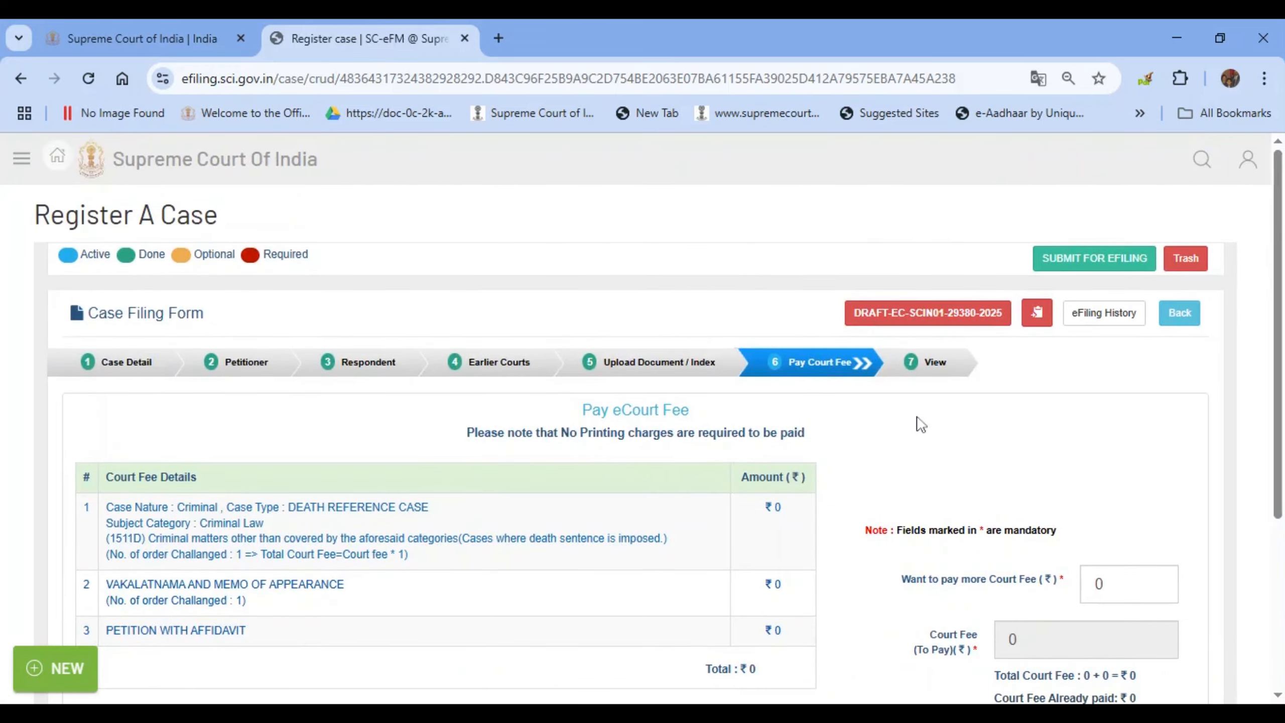
scroll(865, 416, "down", 5)
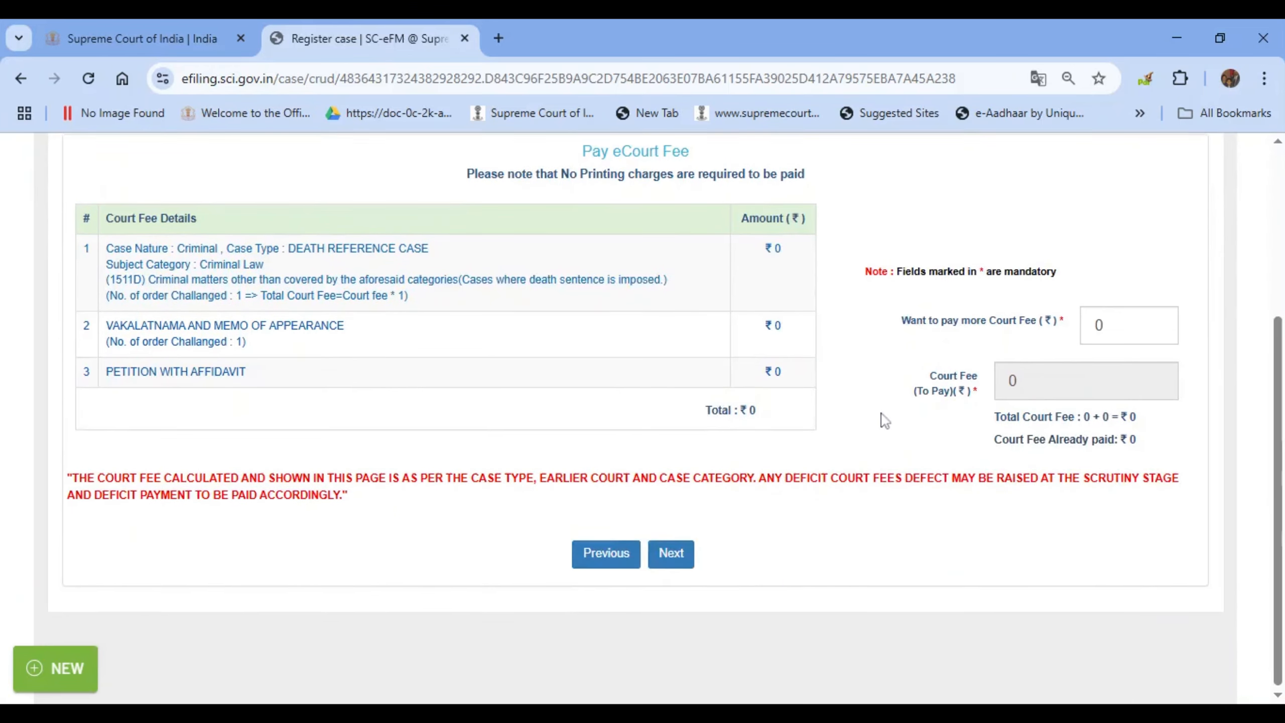
left_click(678, 551)
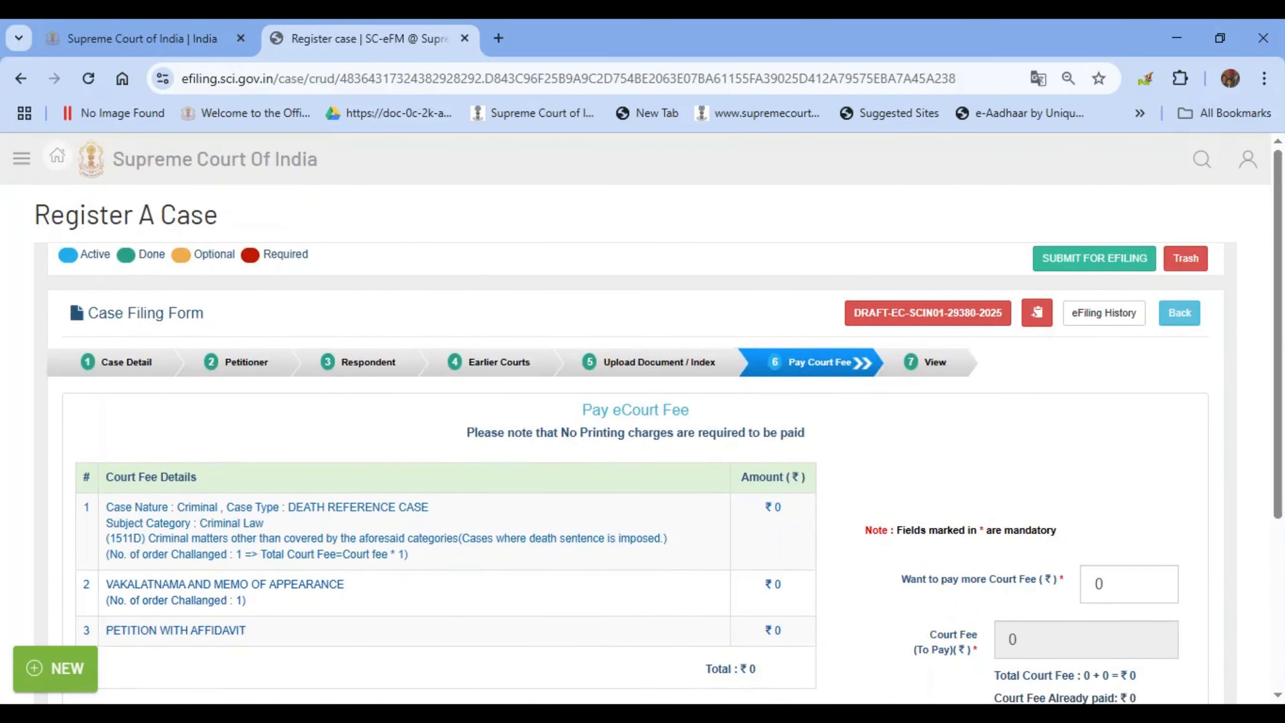
scroll(1117, 478, "down", 4)
scroll(818, 467, "up", 4)
scroll(1076, 440, "down", 3)
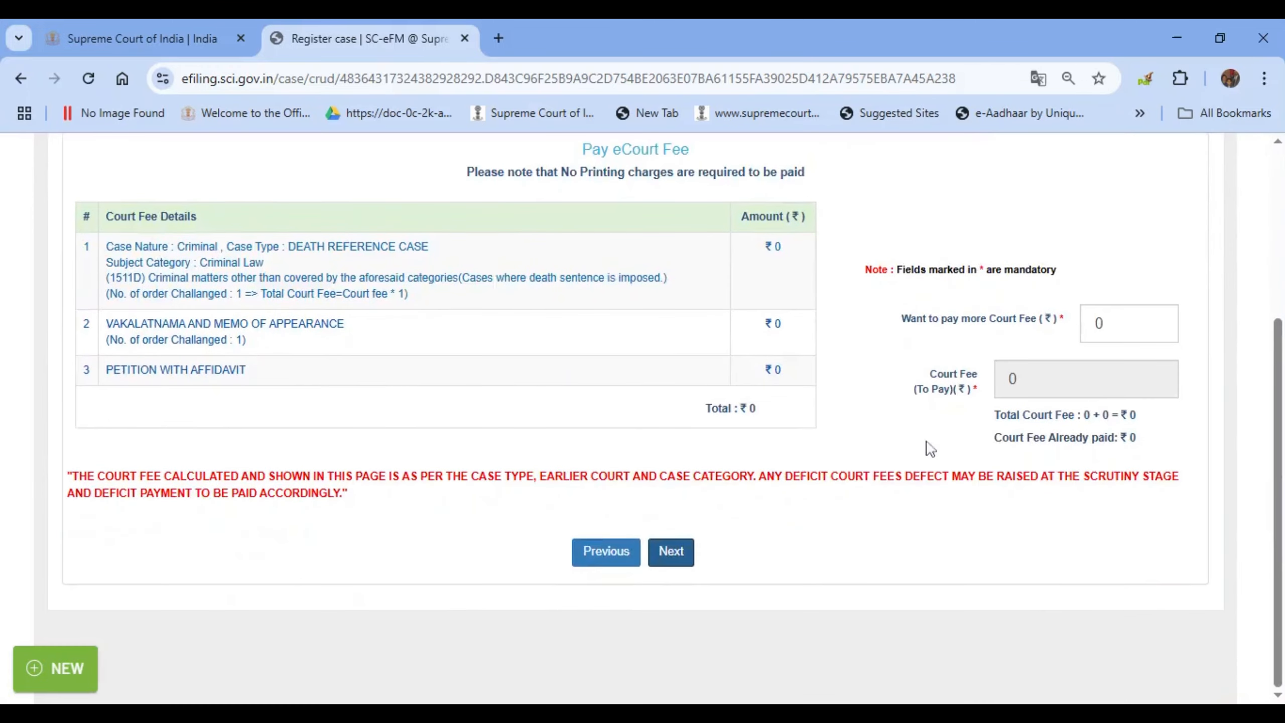
scroll(879, 480, "up", 3)
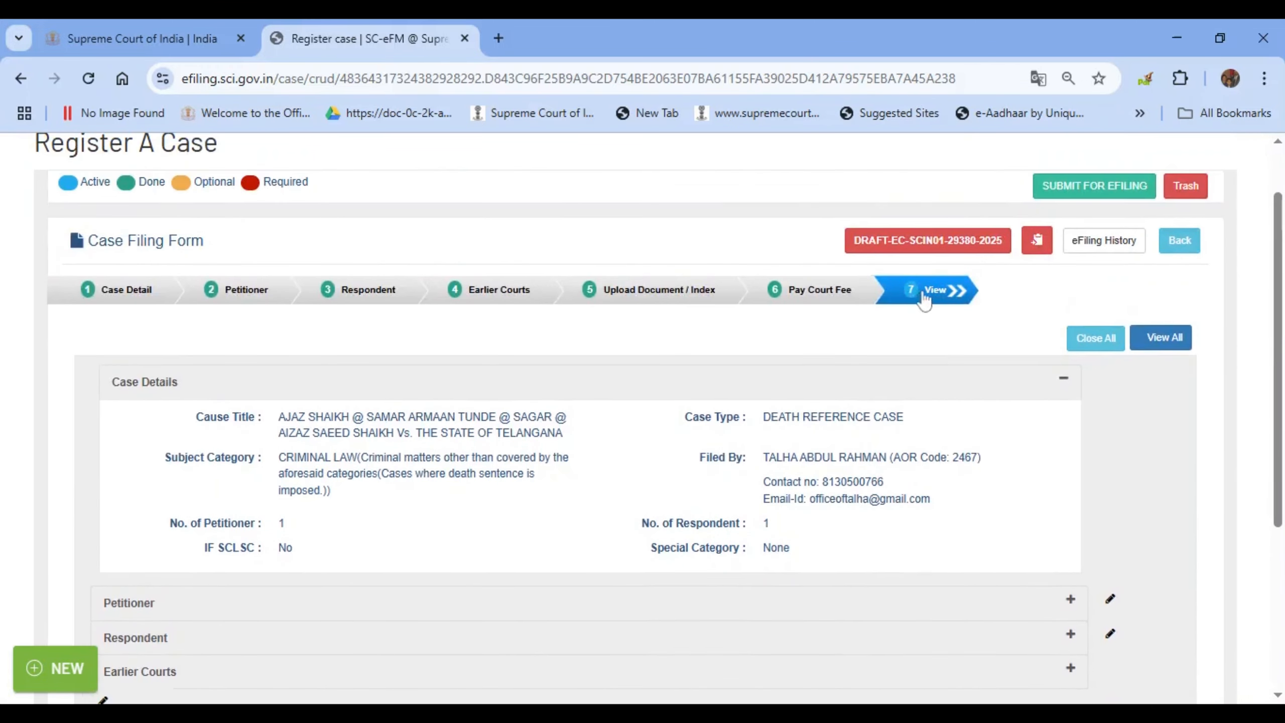
Submit the completed case filing form for e-filing and accept the completion message.
left_click(1083, 191)
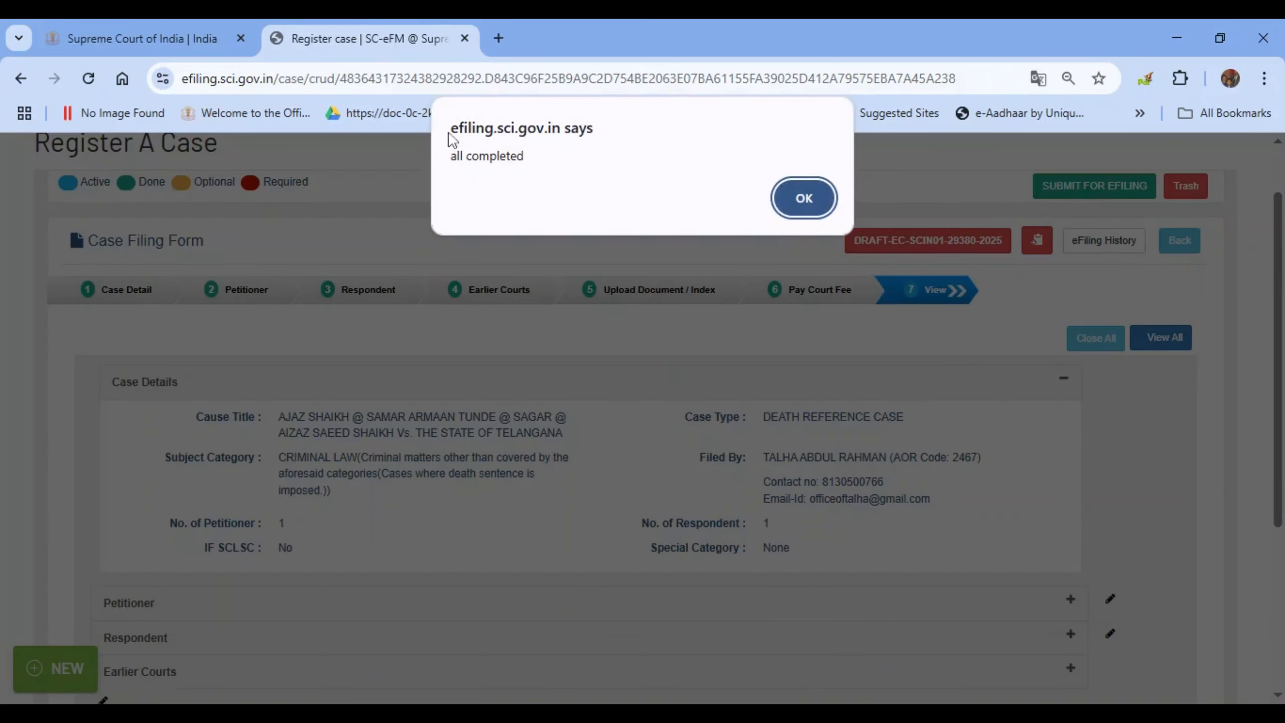
left_click_drag(525, 156, 450, 156)
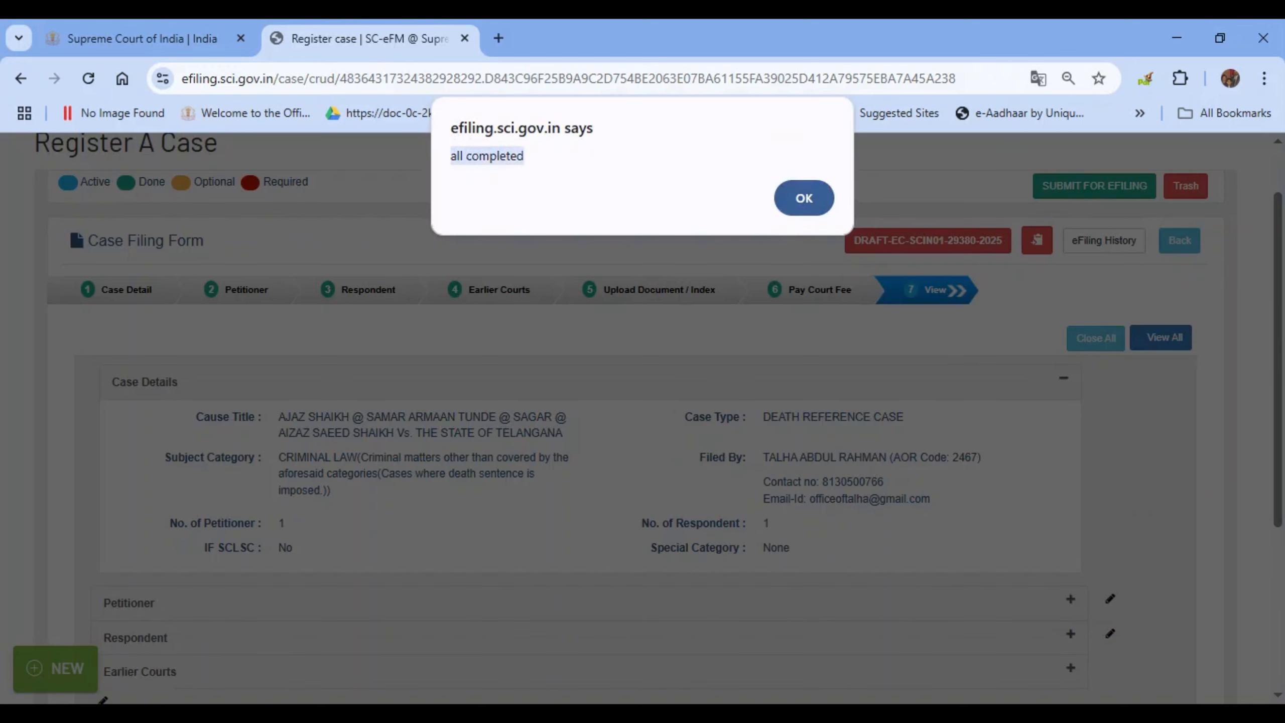
left_click(805, 198)
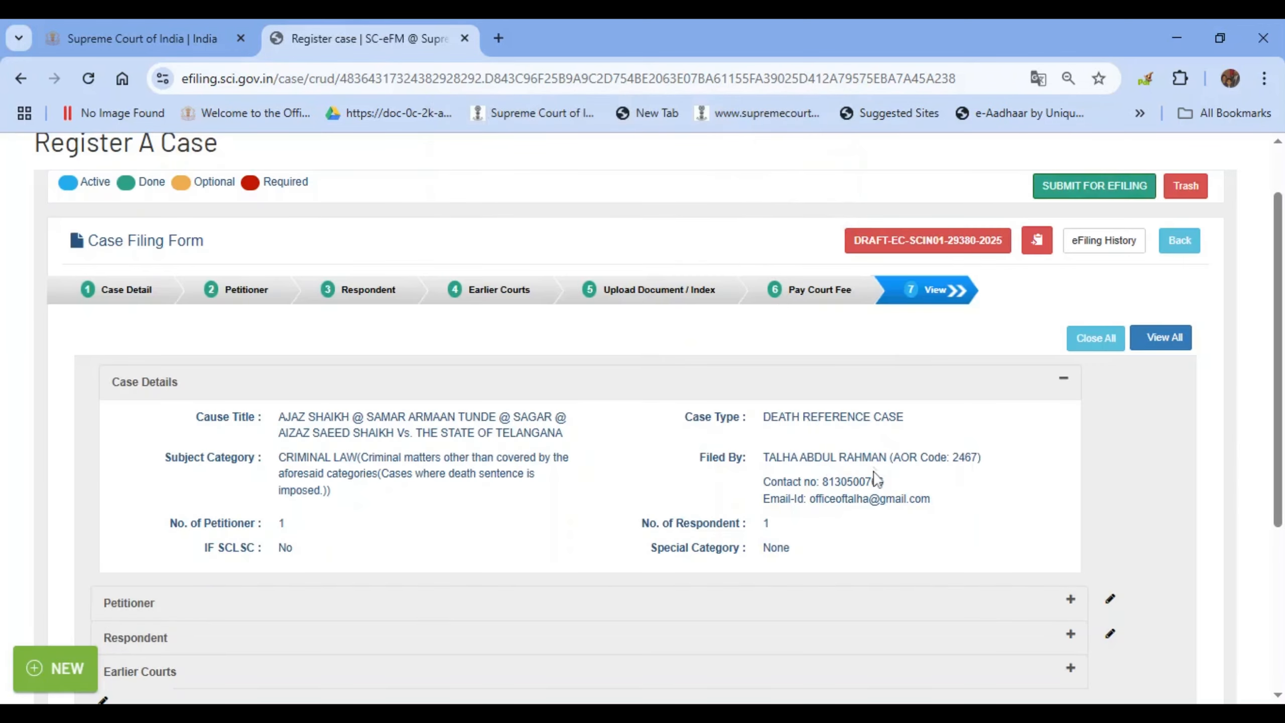
scroll(631, 327, "up", 1)
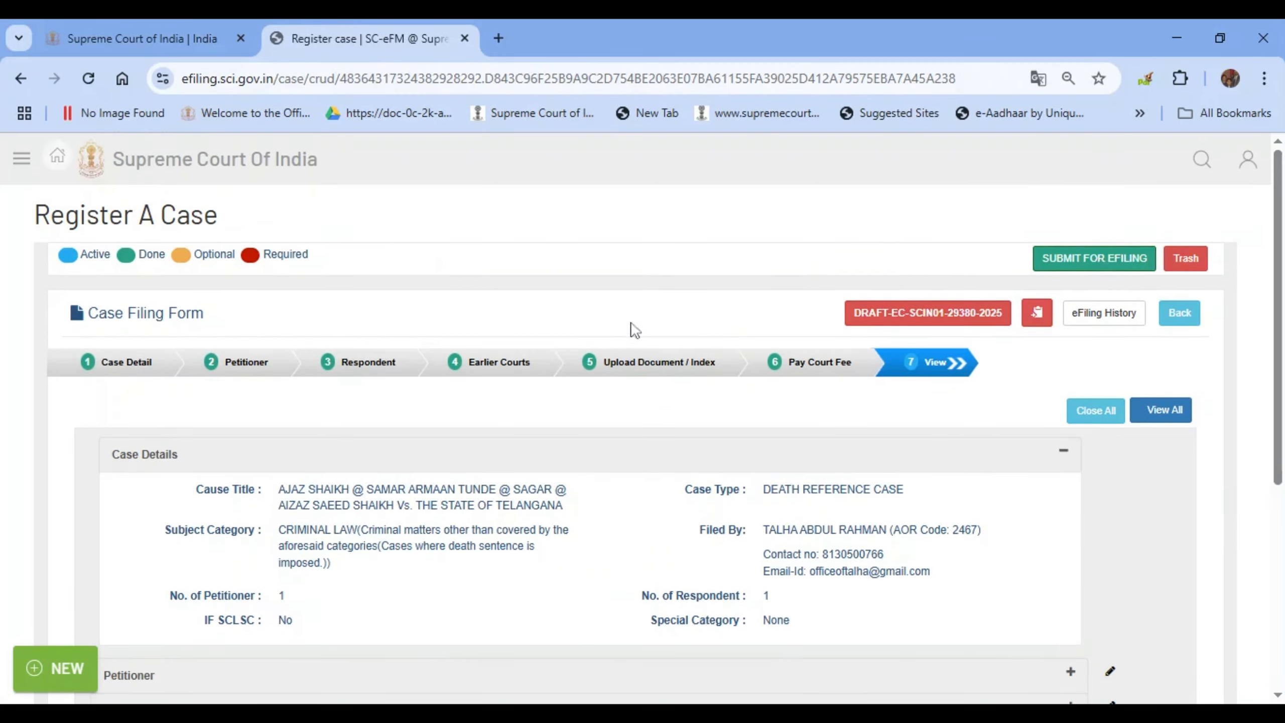
scroll(643, 350, "down", 5)
scroll(770, 410, "up", 5)
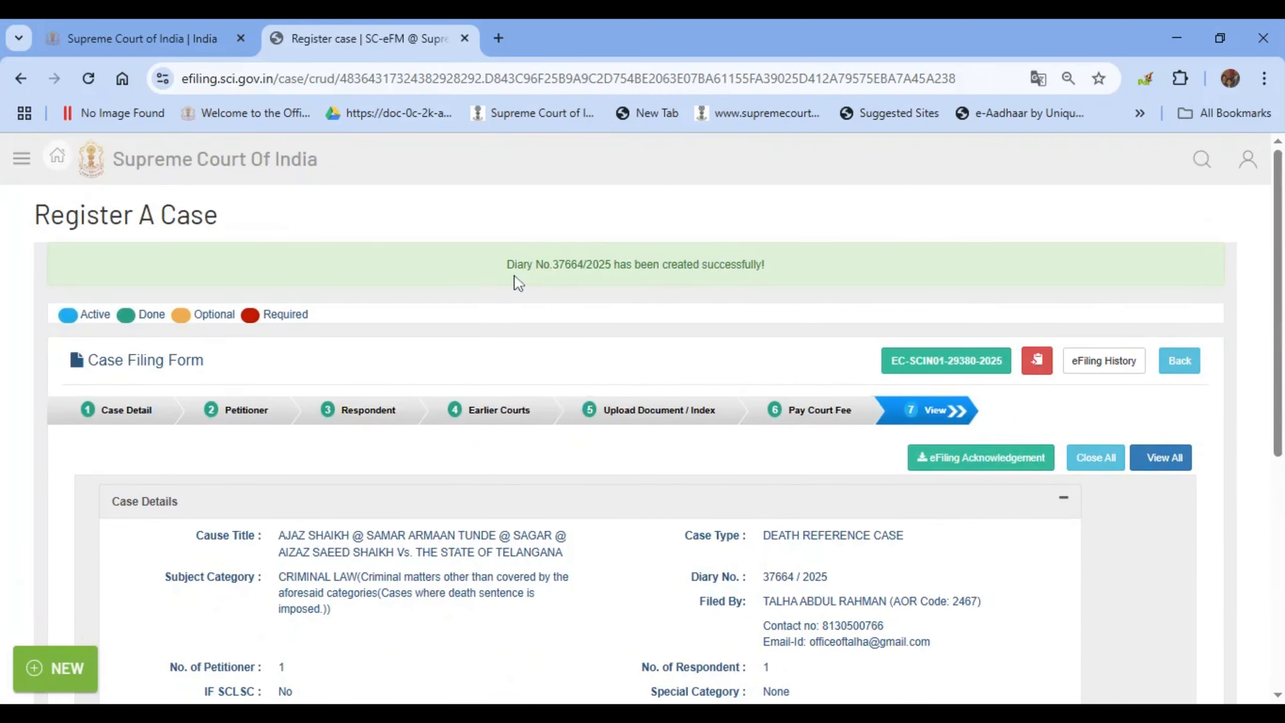
Check the diary number notice and open the eFiling acknowledgement for the filed case.
left_click_drag(507, 265, 812, 268)
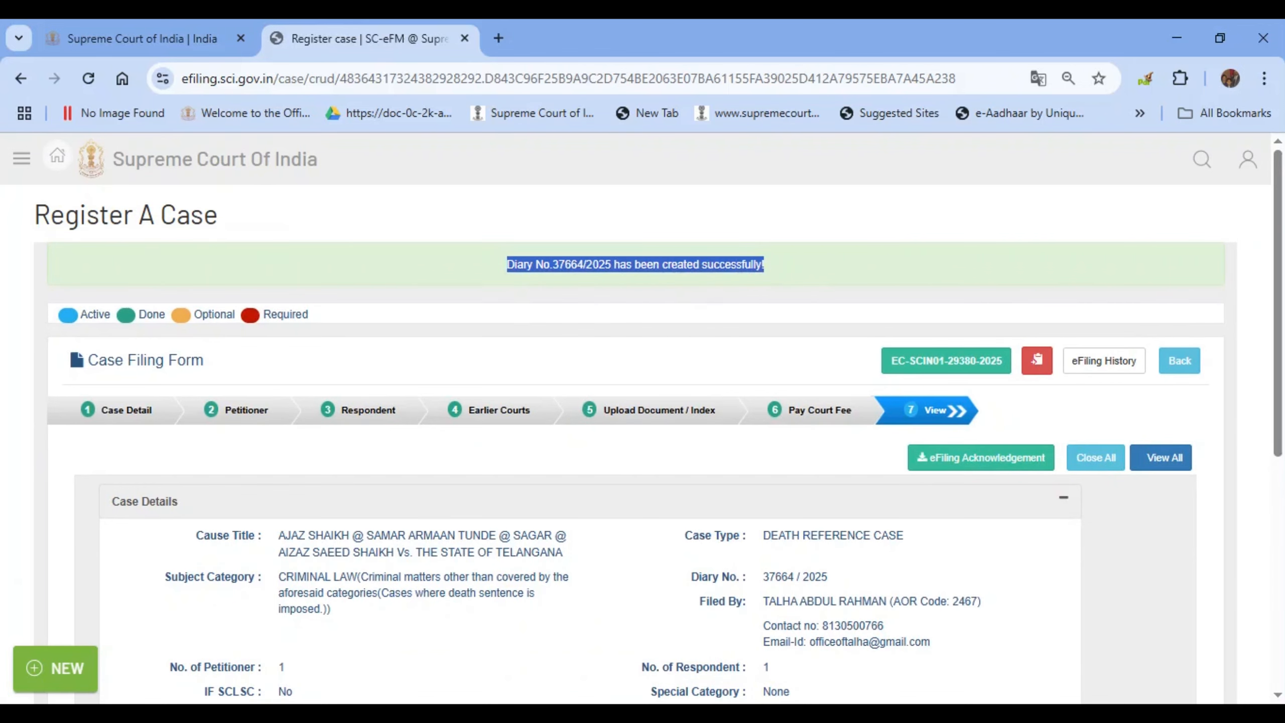
scroll(855, 396, "down", 2)
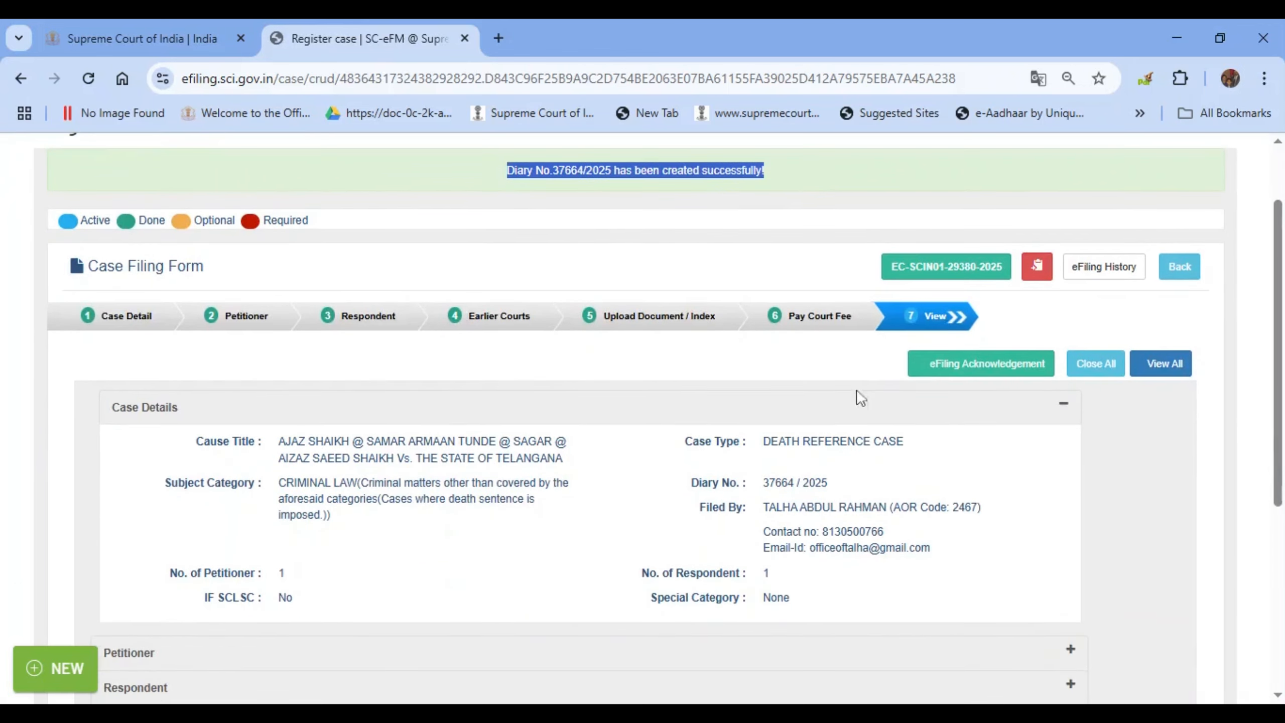
left_click(945, 360)
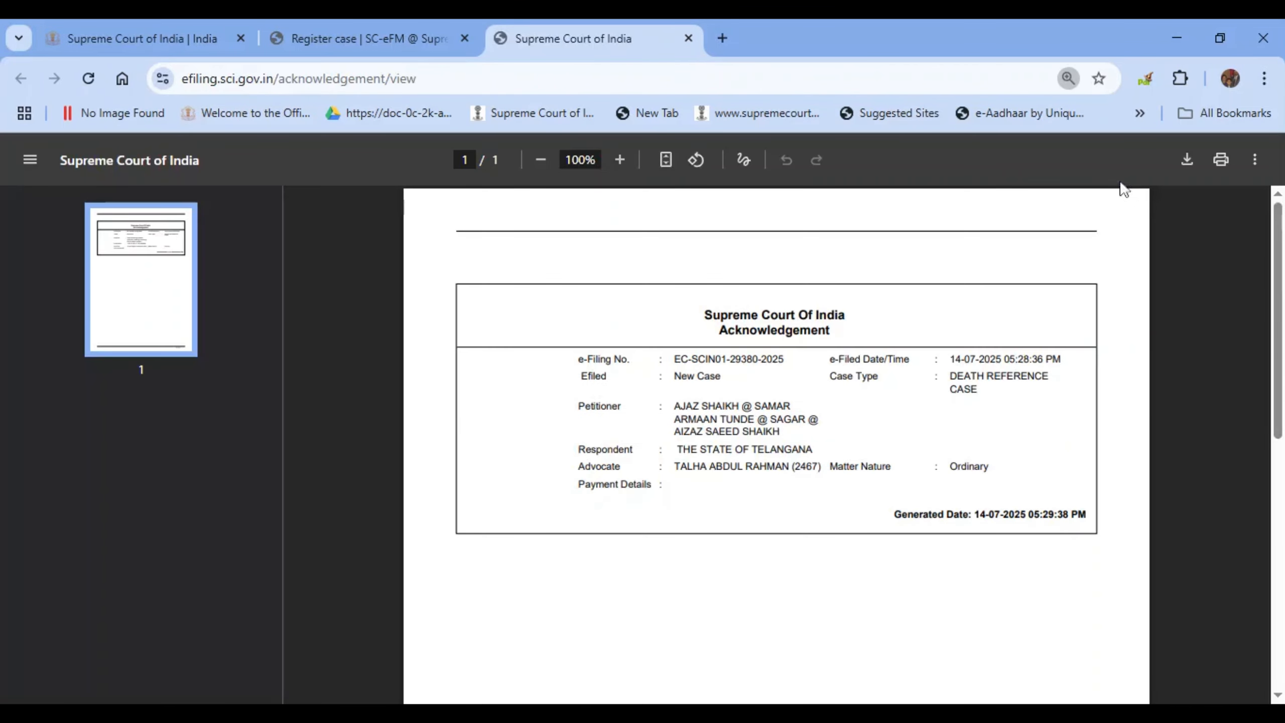